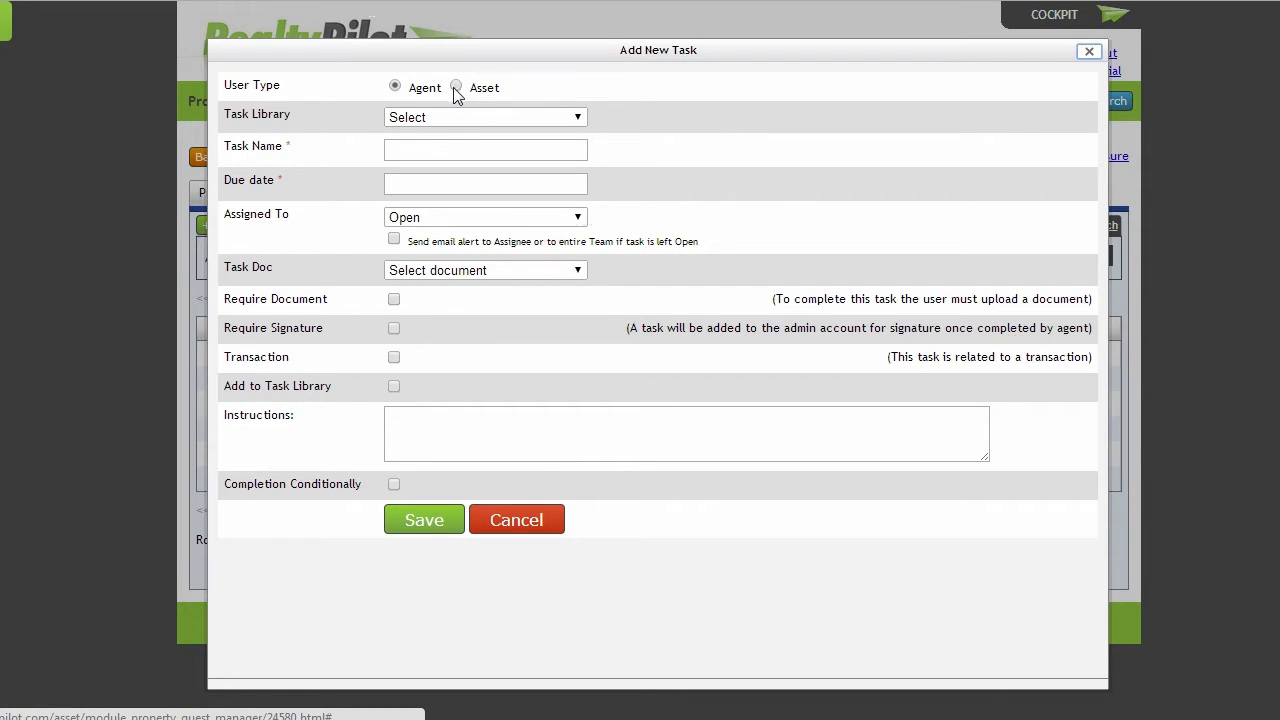
# Fill the new agent task from the New Roof library entry and assign it to Video Team
pyautogui.click(451, 118)
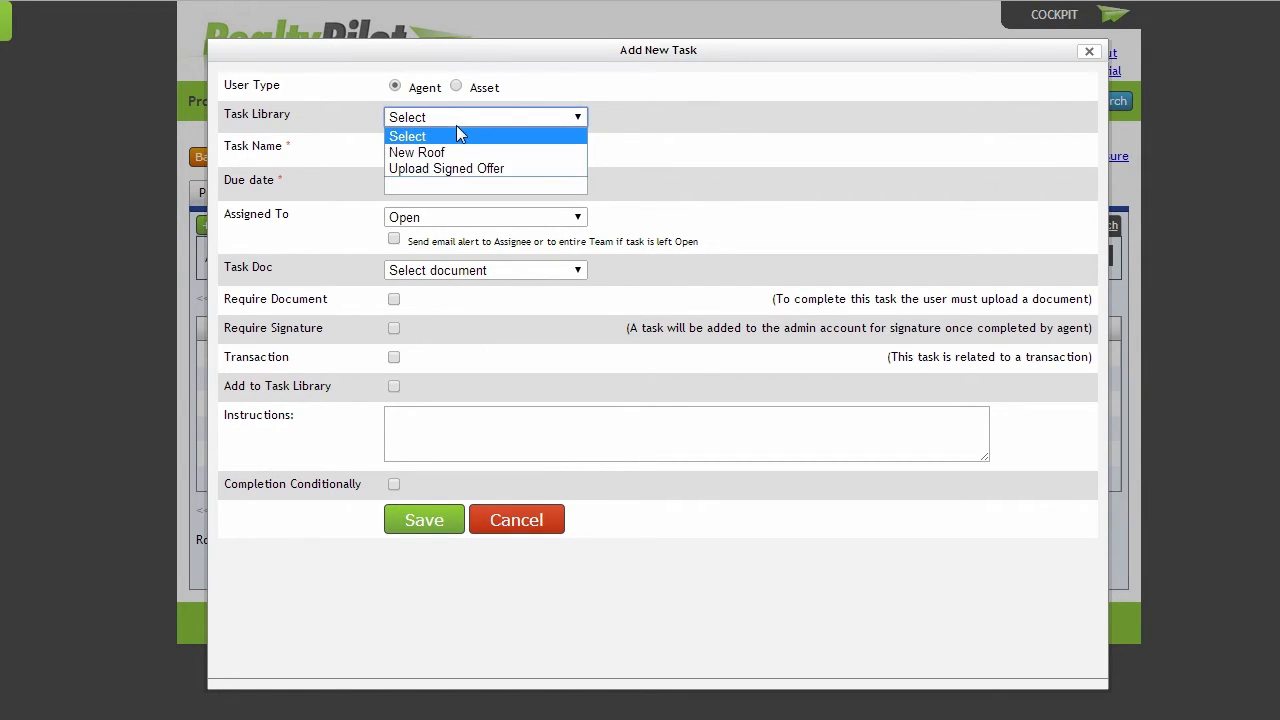
pyautogui.click(456, 153)
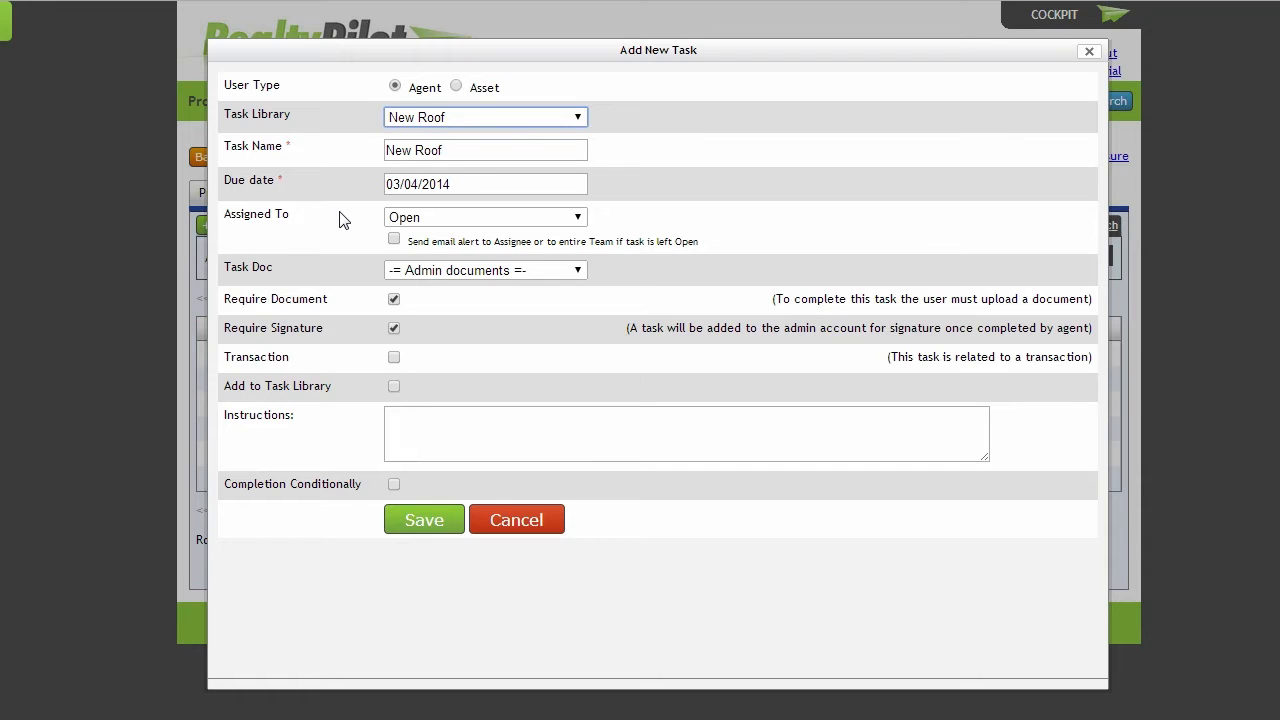
pyautogui.click(427, 217)
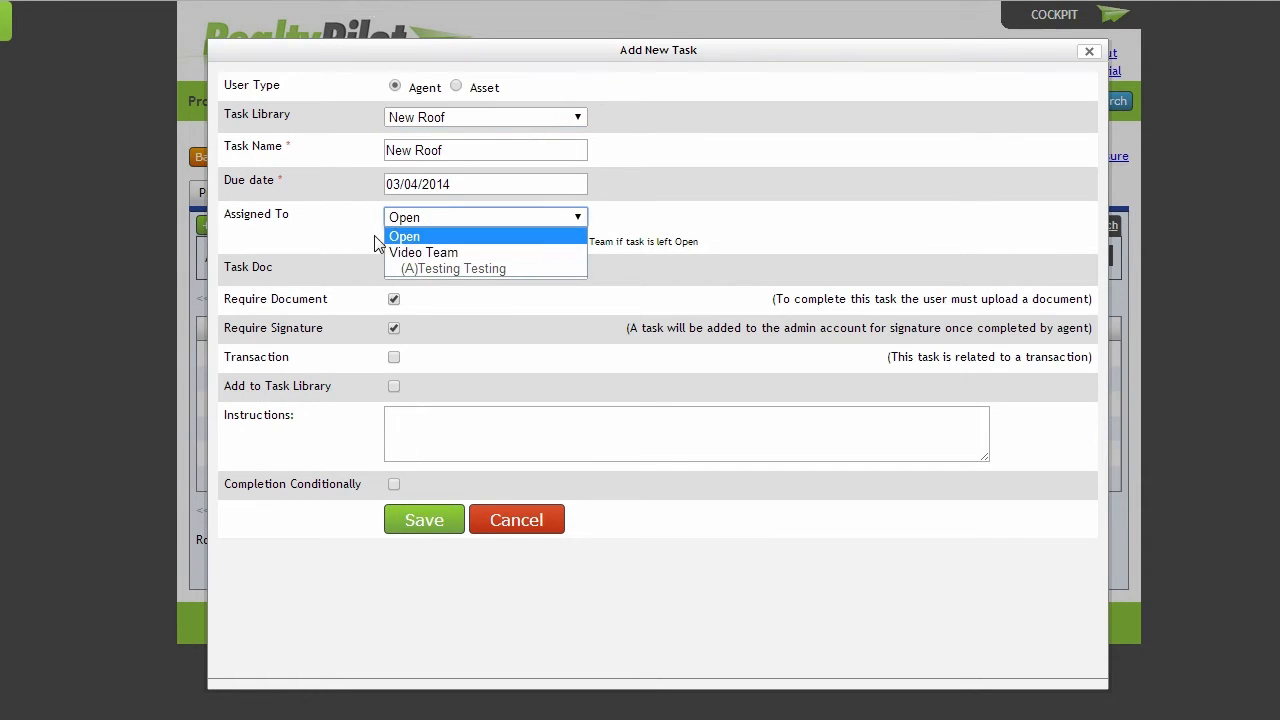
pyautogui.click(423, 252)
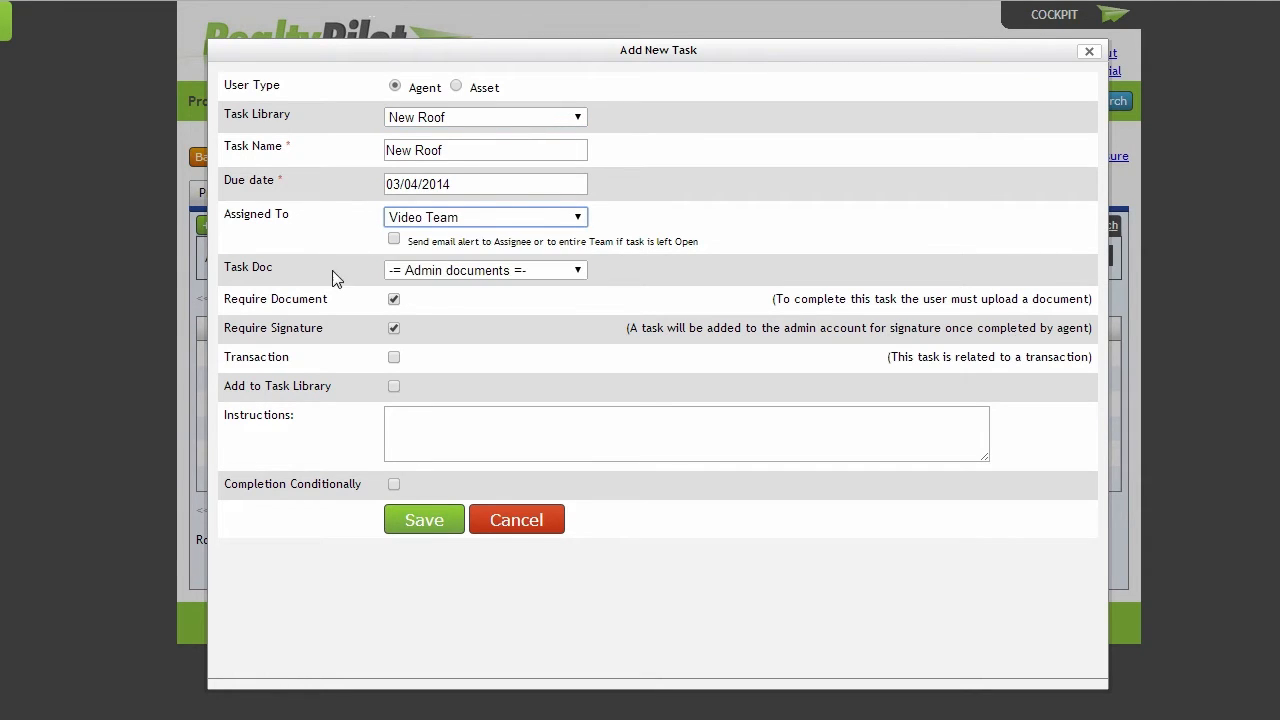
# Attach test documents.xlsx as the task document, leaving the assignee email alert off
pyautogui.click(394, 240)
pyautogui.click(394, 240)
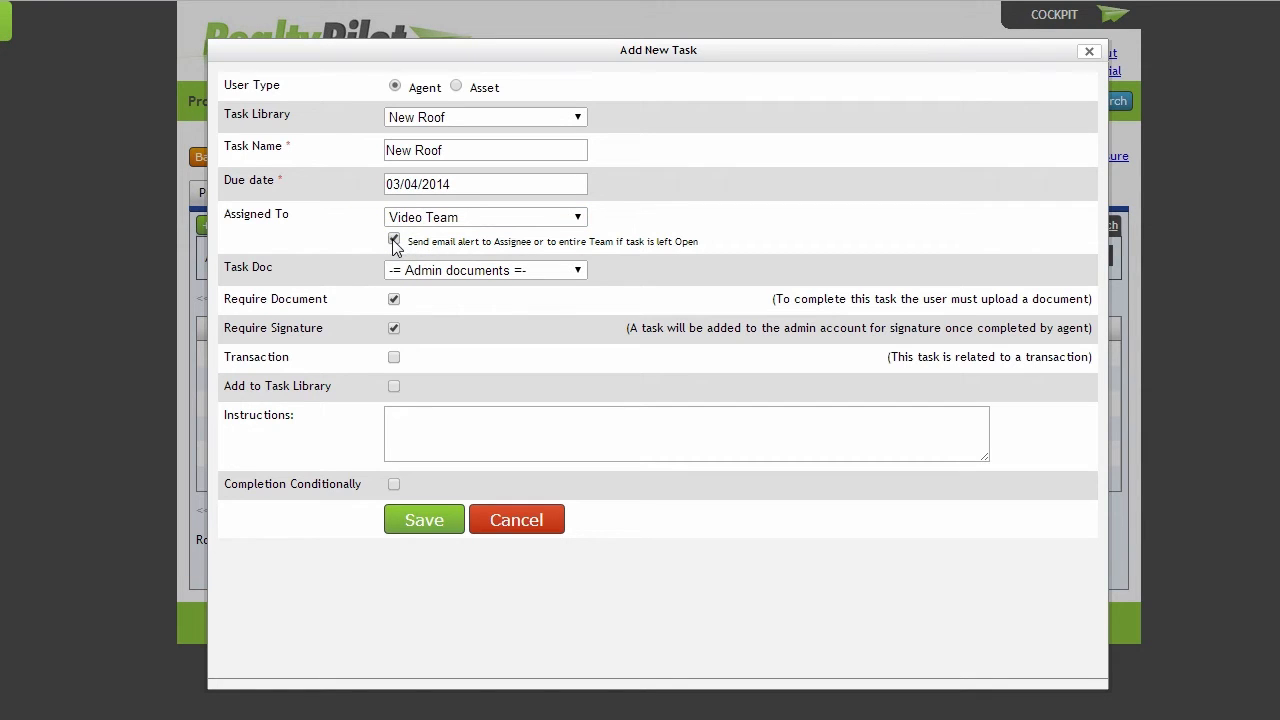
pyautogui.click(515, 272)
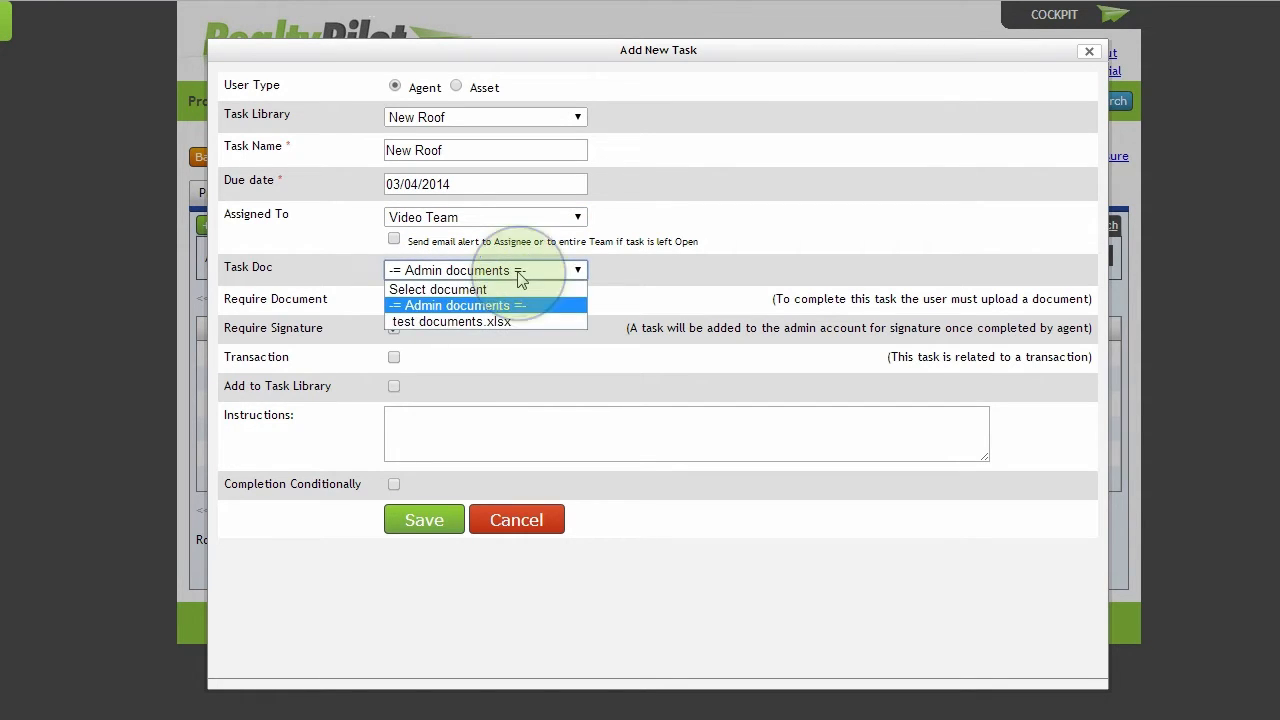
pyautogui.click(489, 320)
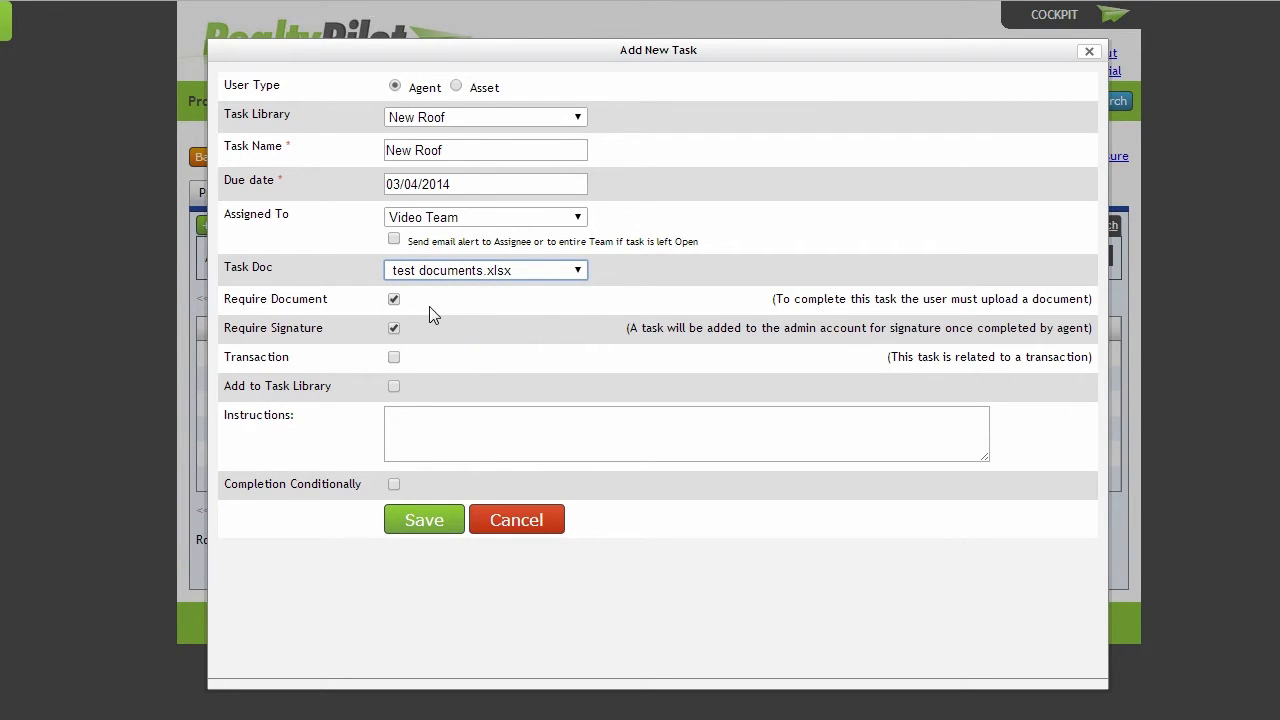
# Enable conditional completion for the New Roof task, keep document and signature required, and save the task
pyautogui.click(394, 300)
pyautogui.click(394, 329)
pyautogui.click(394, 358)
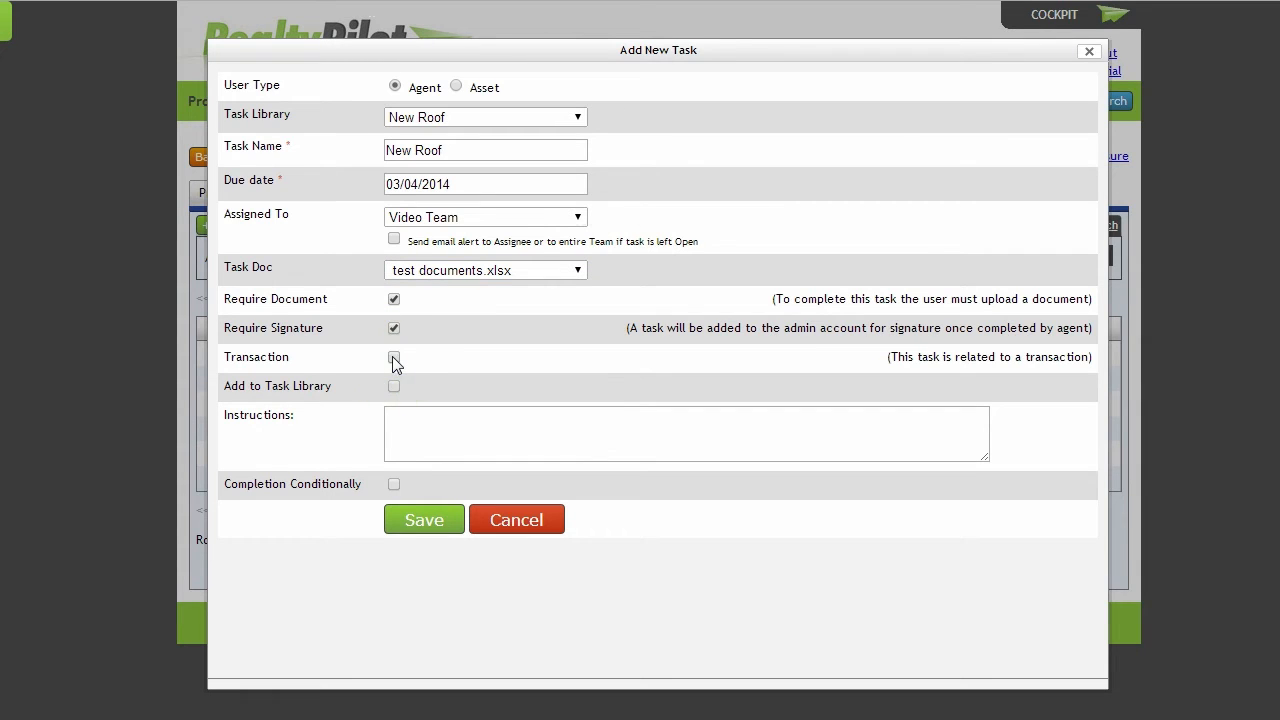
pyautogui.click(393, 387)
pyautogui.click(405, 417)
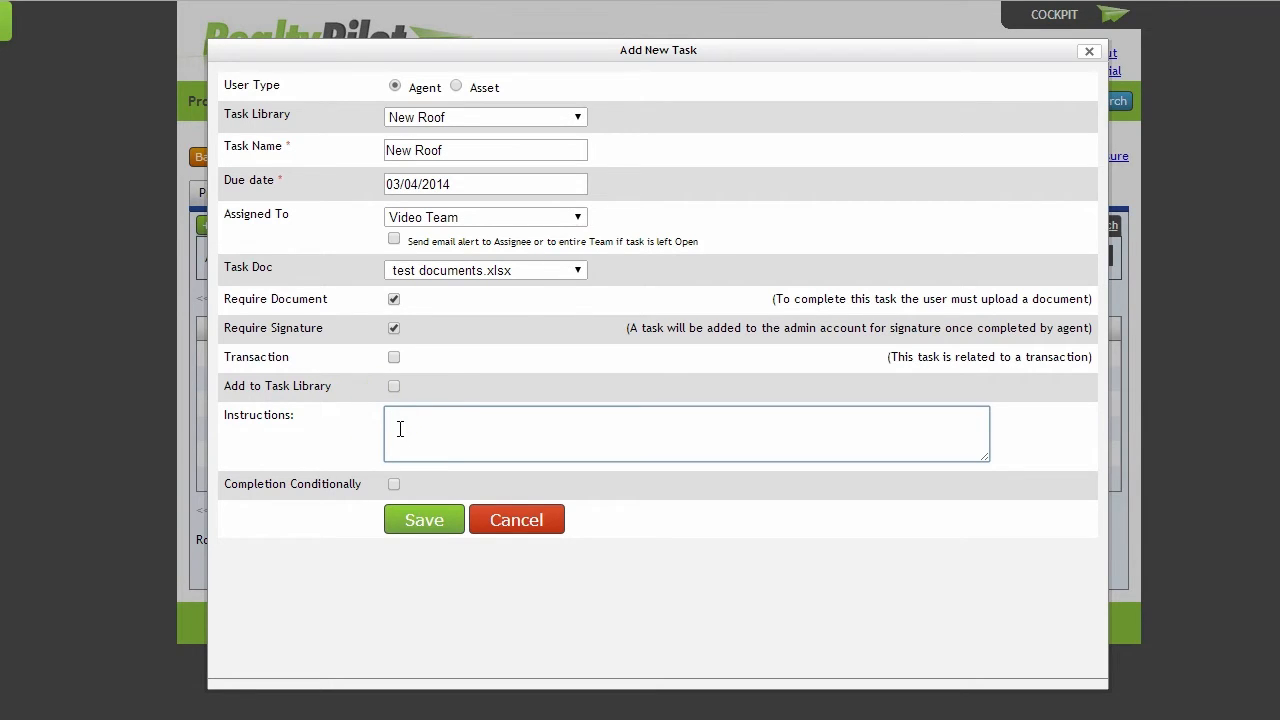
pyautogui.click(394, 485)
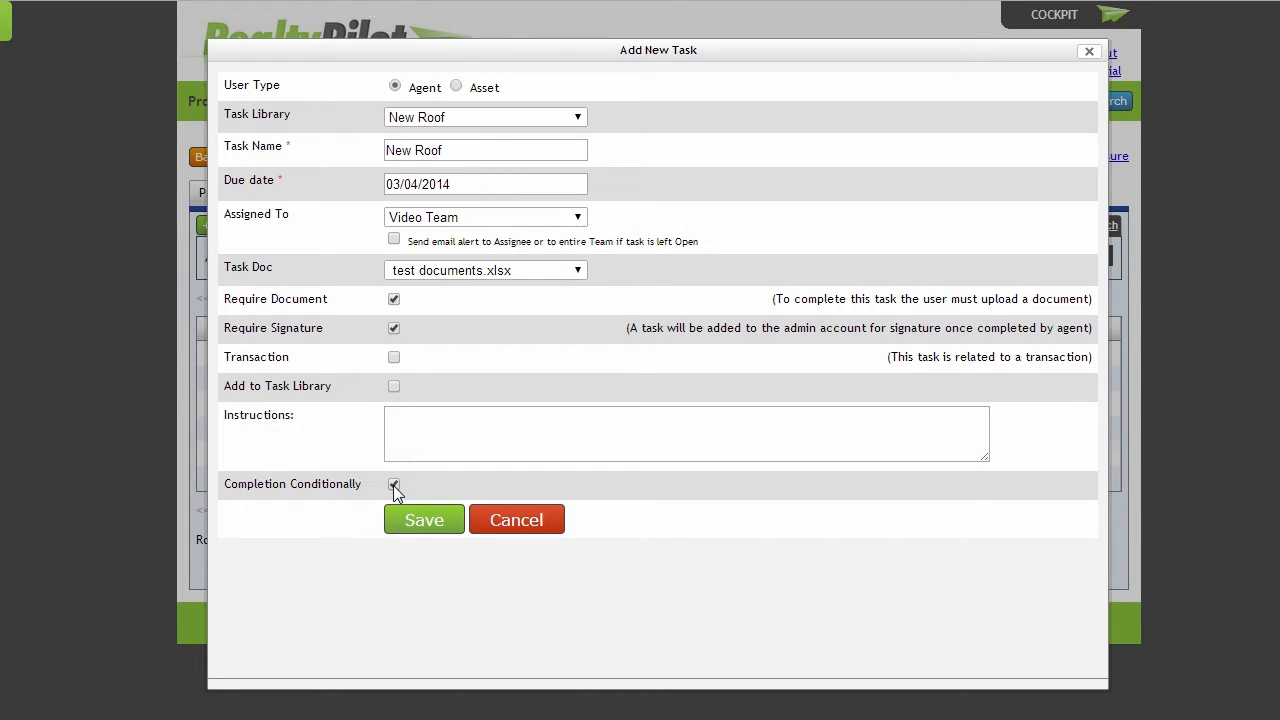
pyautogui.click(417, 525)
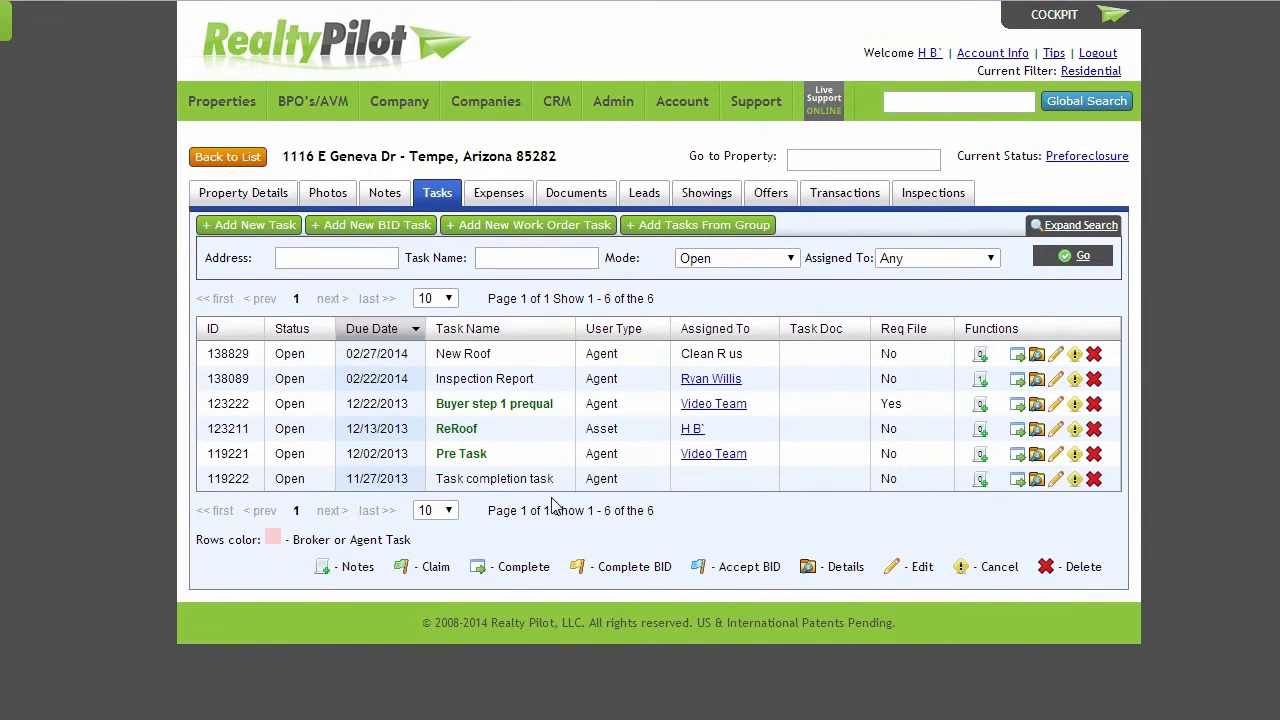
# Start a new BID task from the New Roof library entry and set its category to Cleaning
pyautogui.click(390, 226)
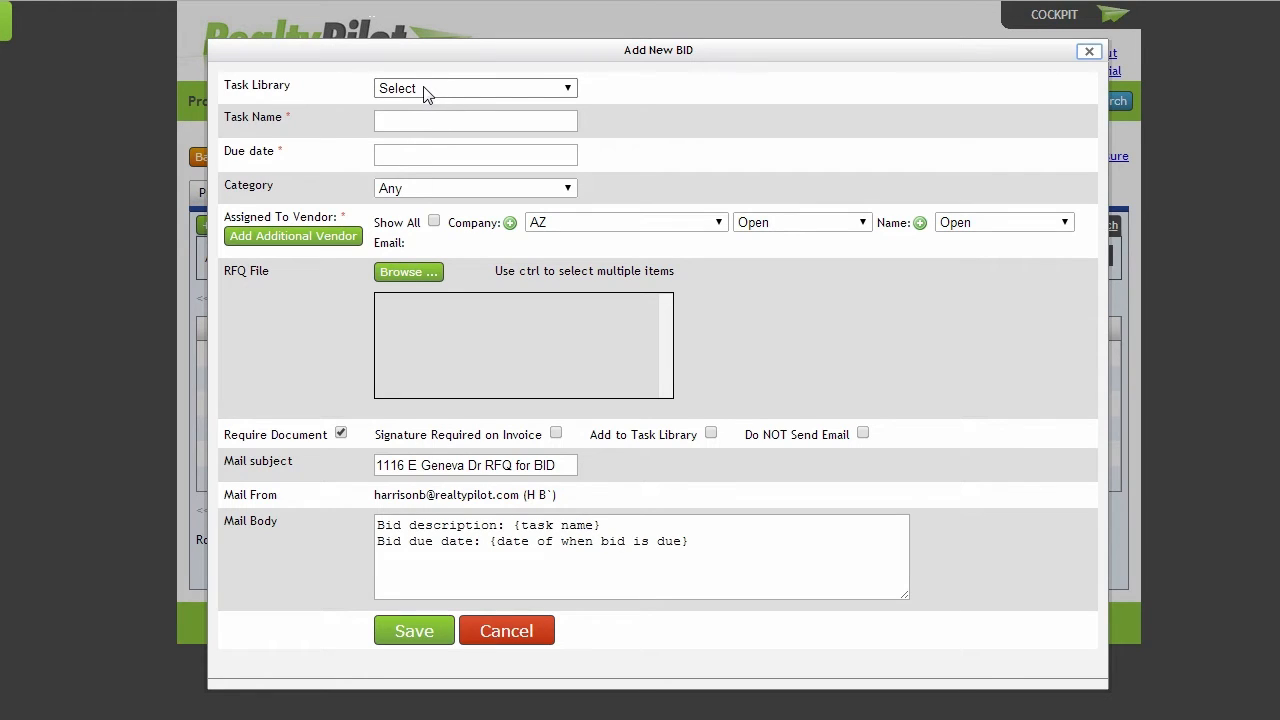
pyautogui.click(430, 89)
pyautogui.click(431, 125)
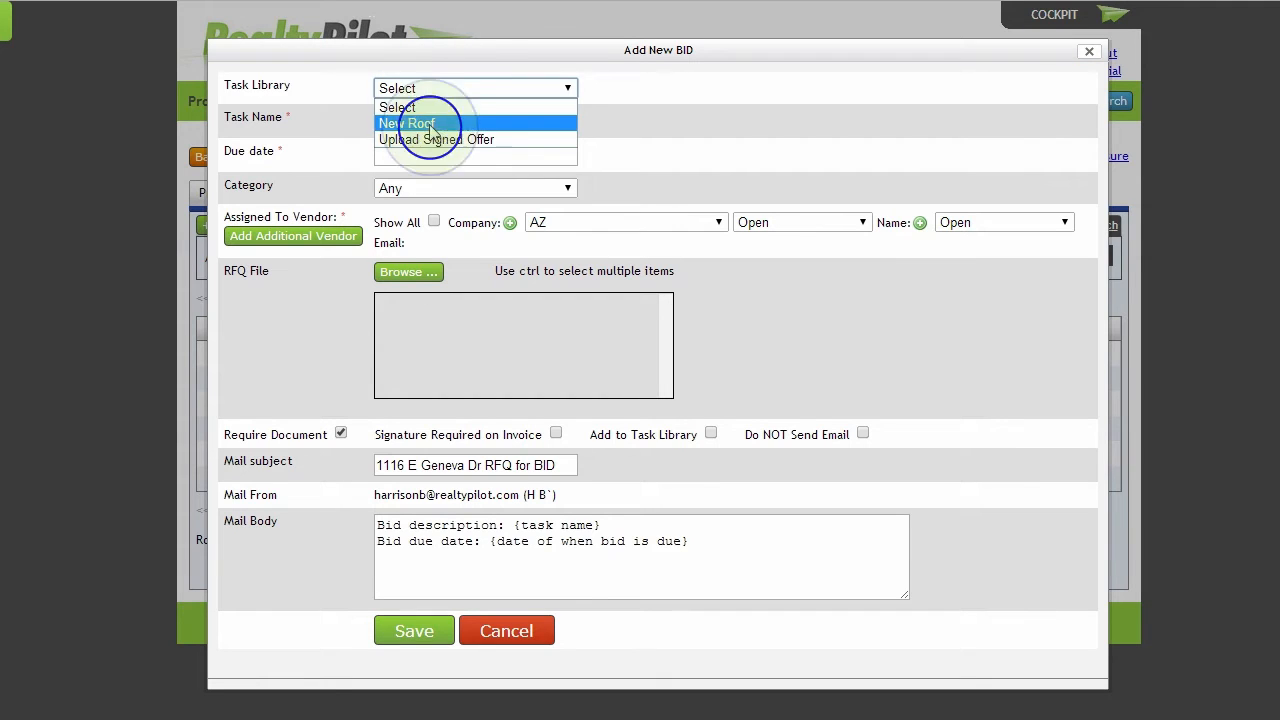
pyautogui.click(434, 190)
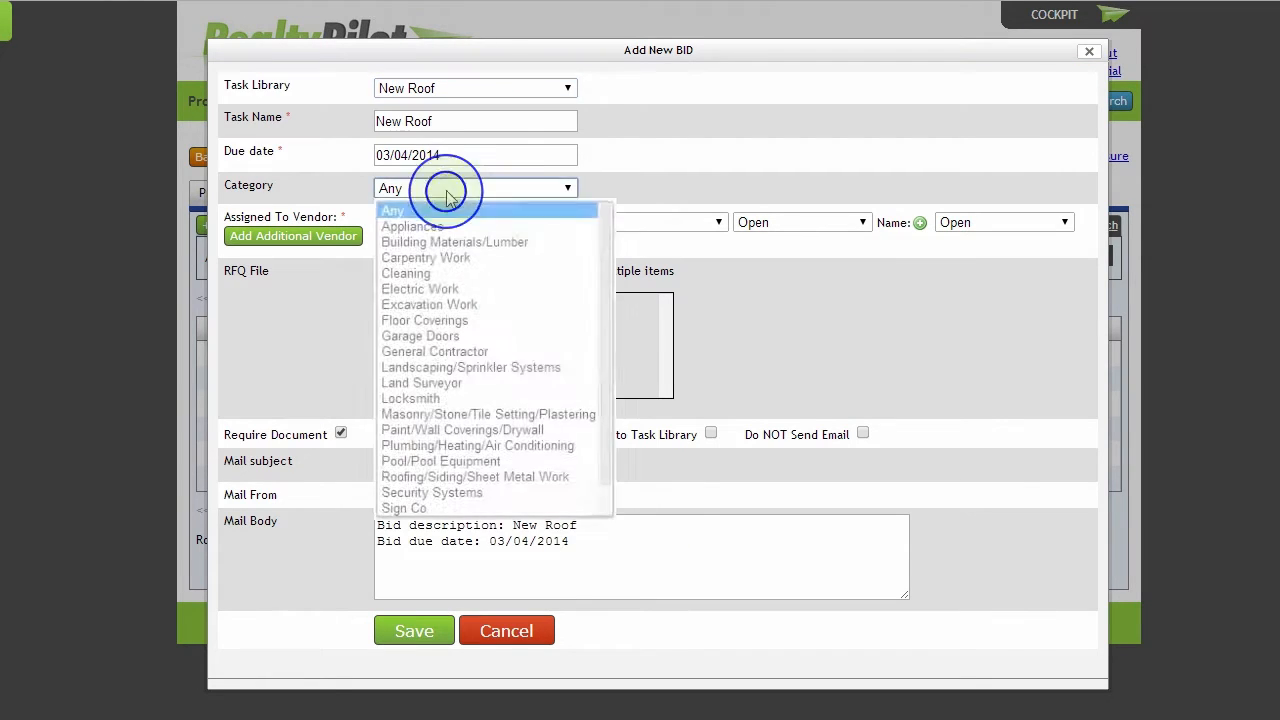
pyautogui.click(439, 276)
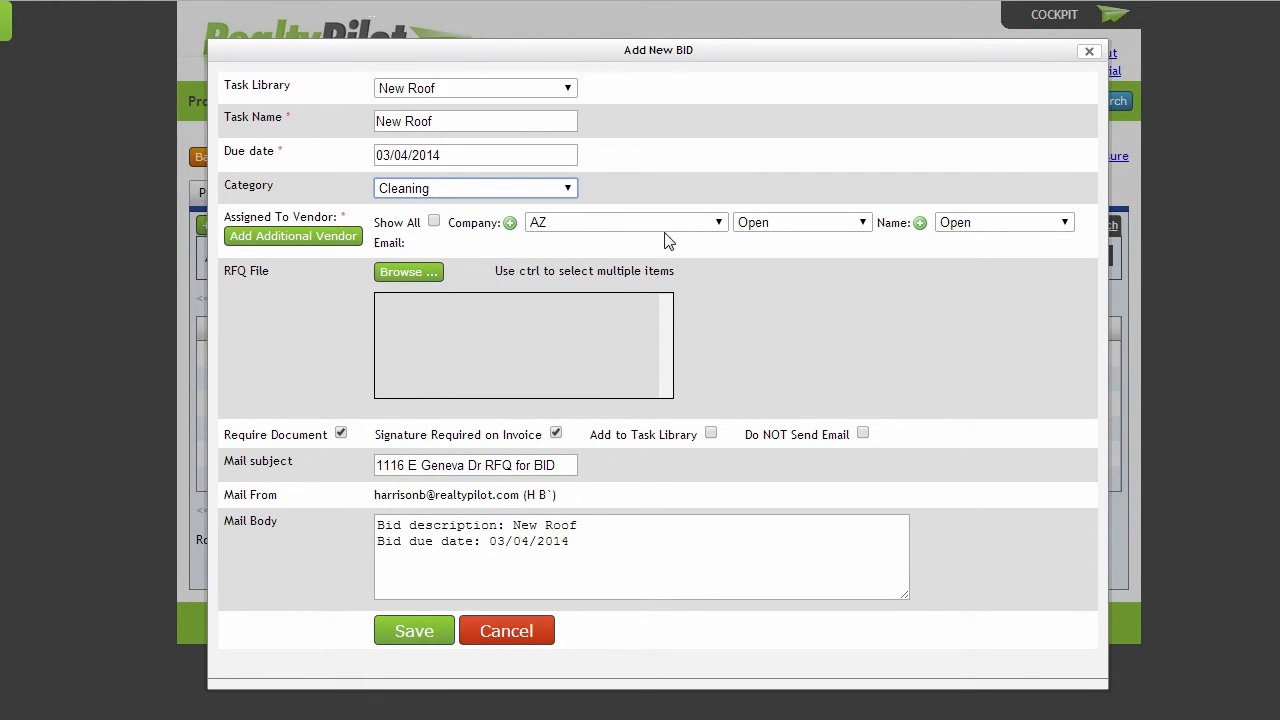
# Try to add a new vendor company in the Cleaning category from the bid form
pyautogui.click(510, 222)
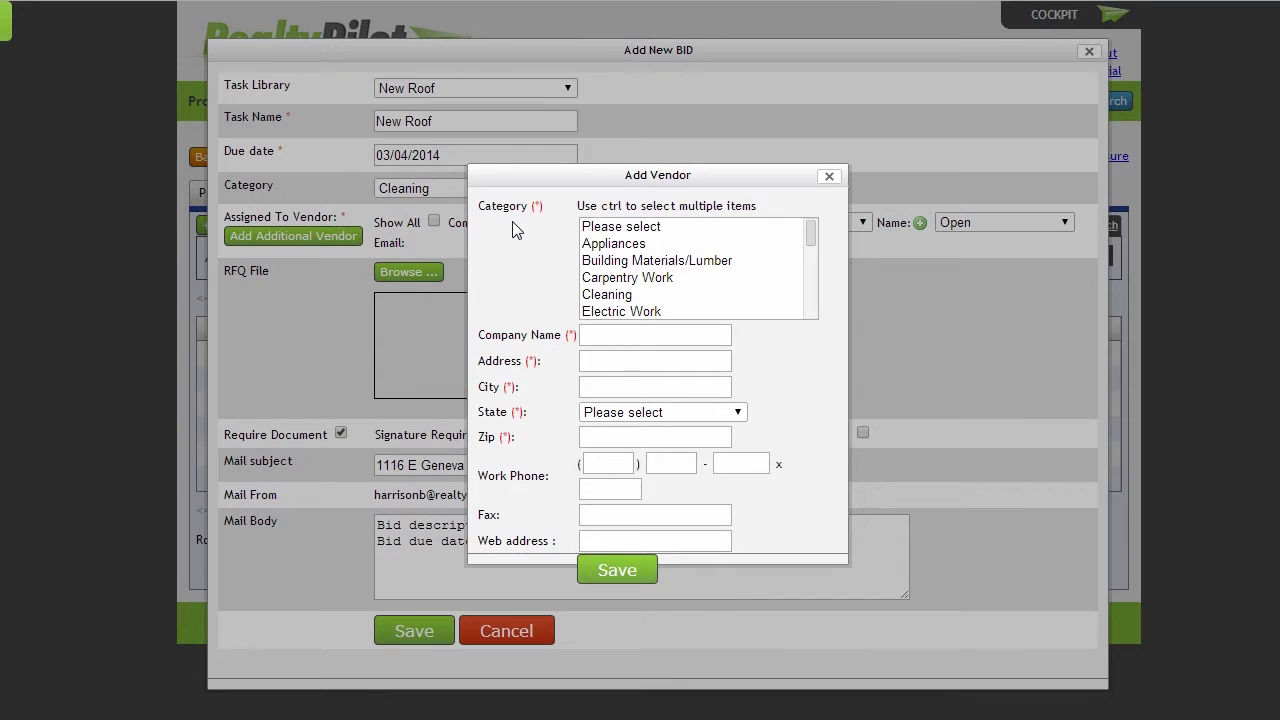
pyautogui.click(625, 300)
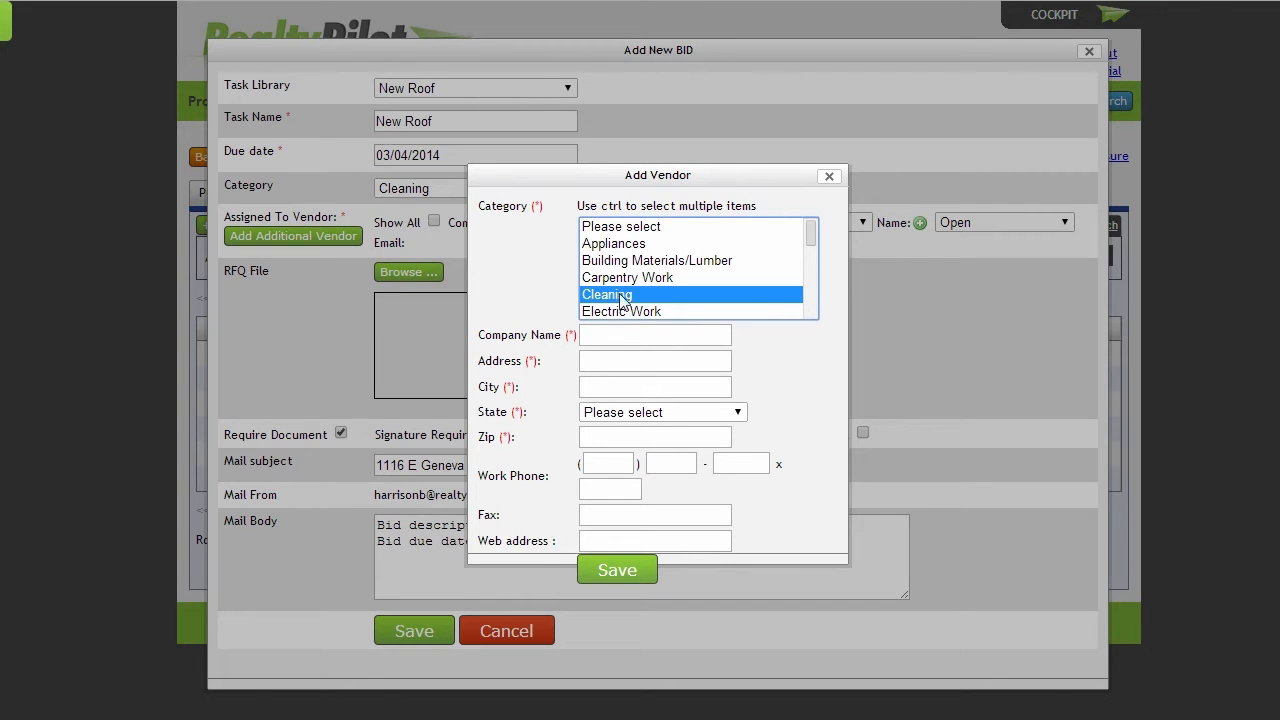
pyautogui.click(610, 572)
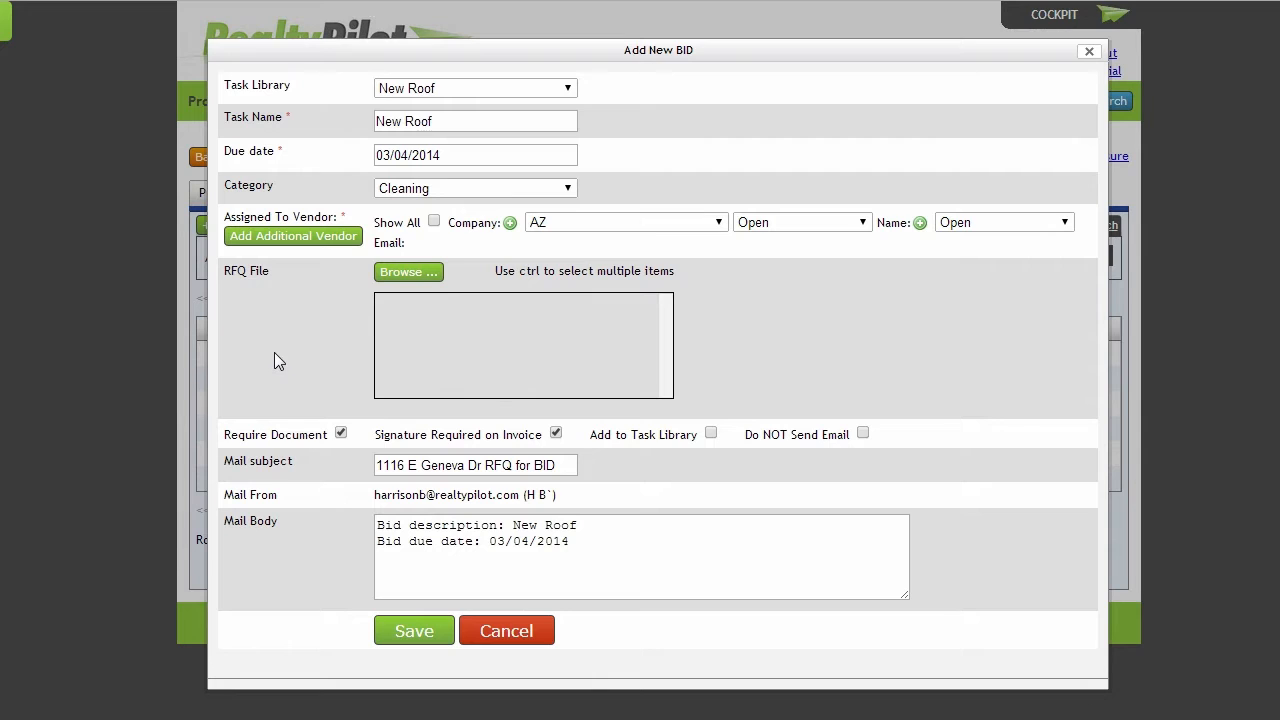
# Assign the bid to the AZ vendor Clean R us and choose the company's representative
pyautogui.click(594, 223)
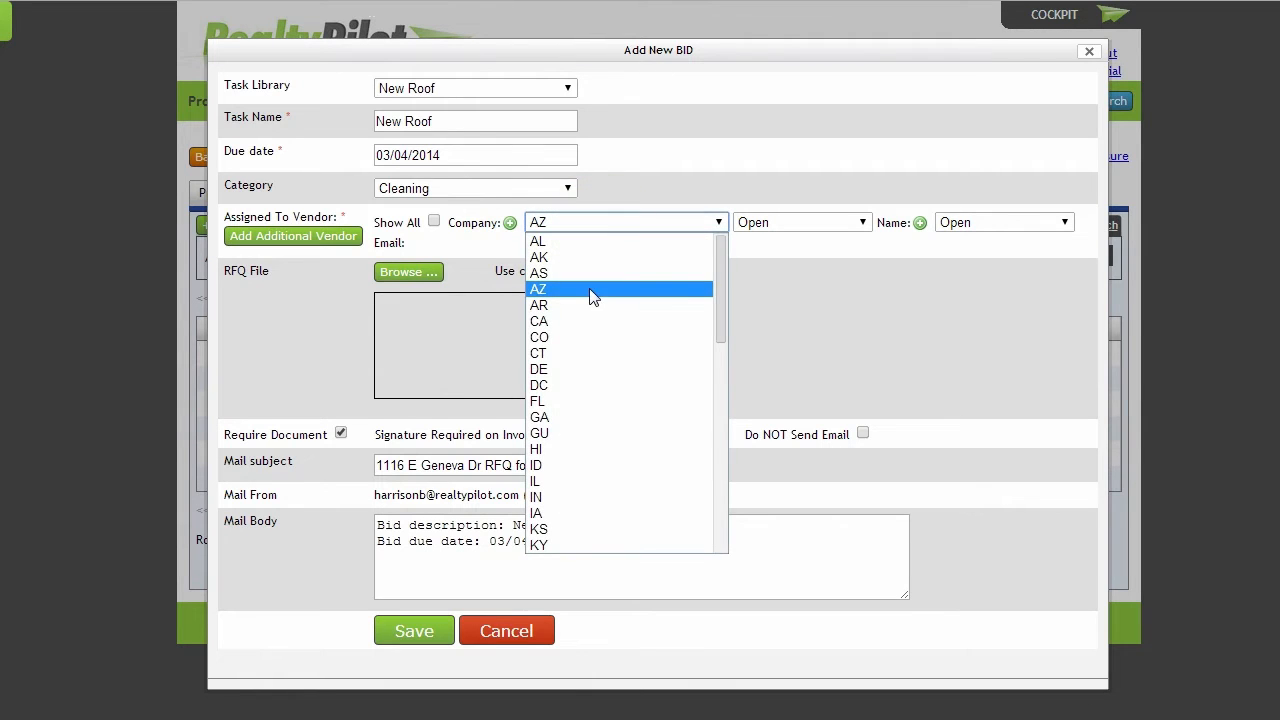
pyautogui.click(591, 290)
pyautogui.click(791, 226)
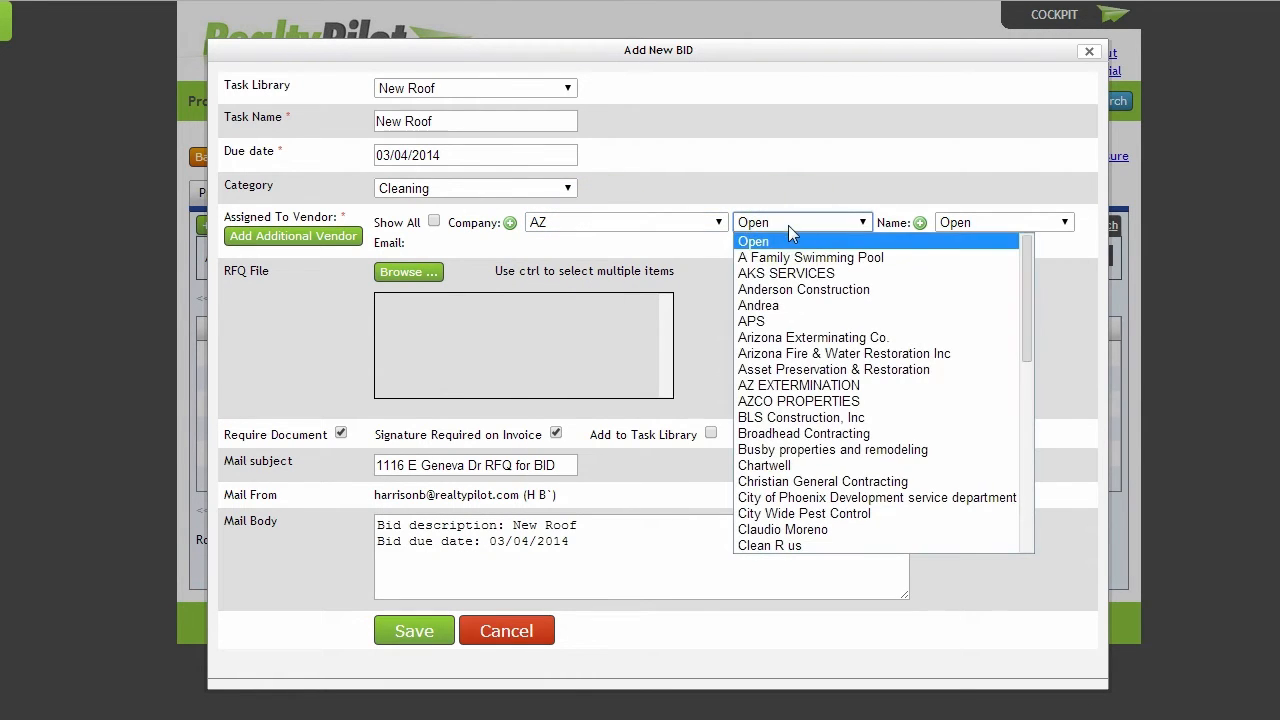
pyautogui.click(794, 545)
pyautogui.click(969, 222)
pyautogui.click(972, 256)
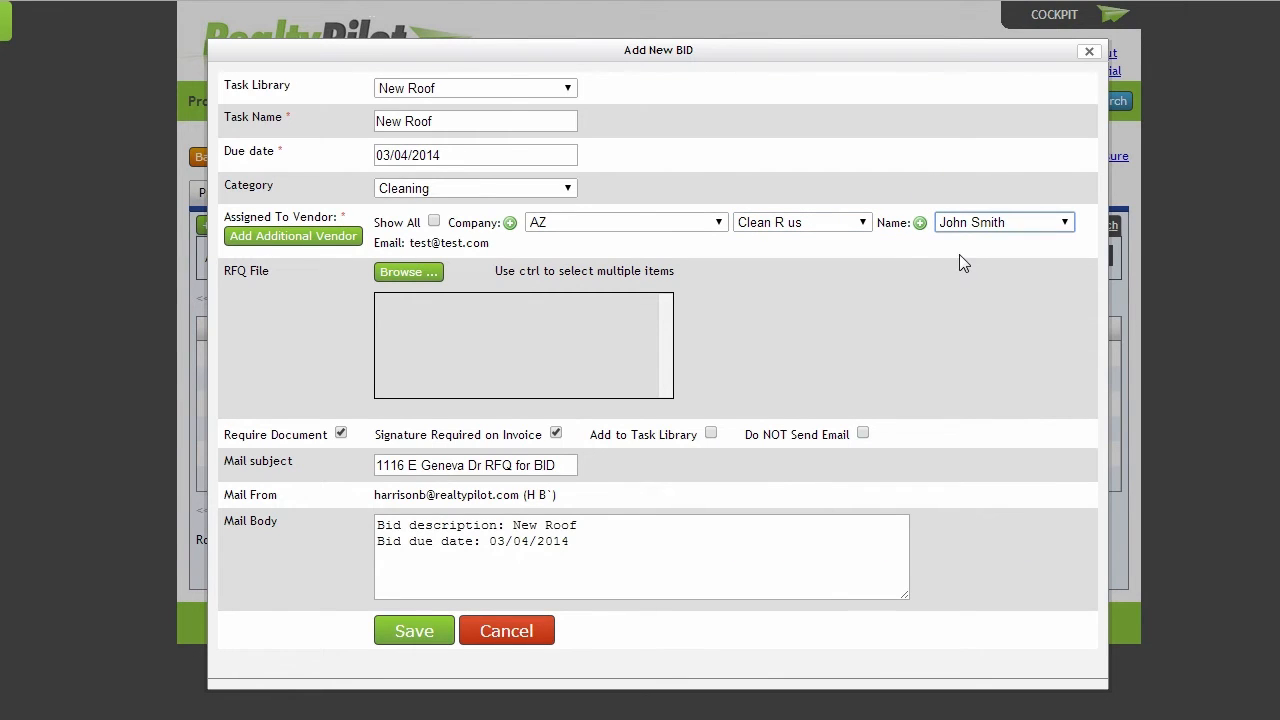
# Try to add a vendor representative for Clean R us and check the available representatives
pyautogui.click(920, 222)
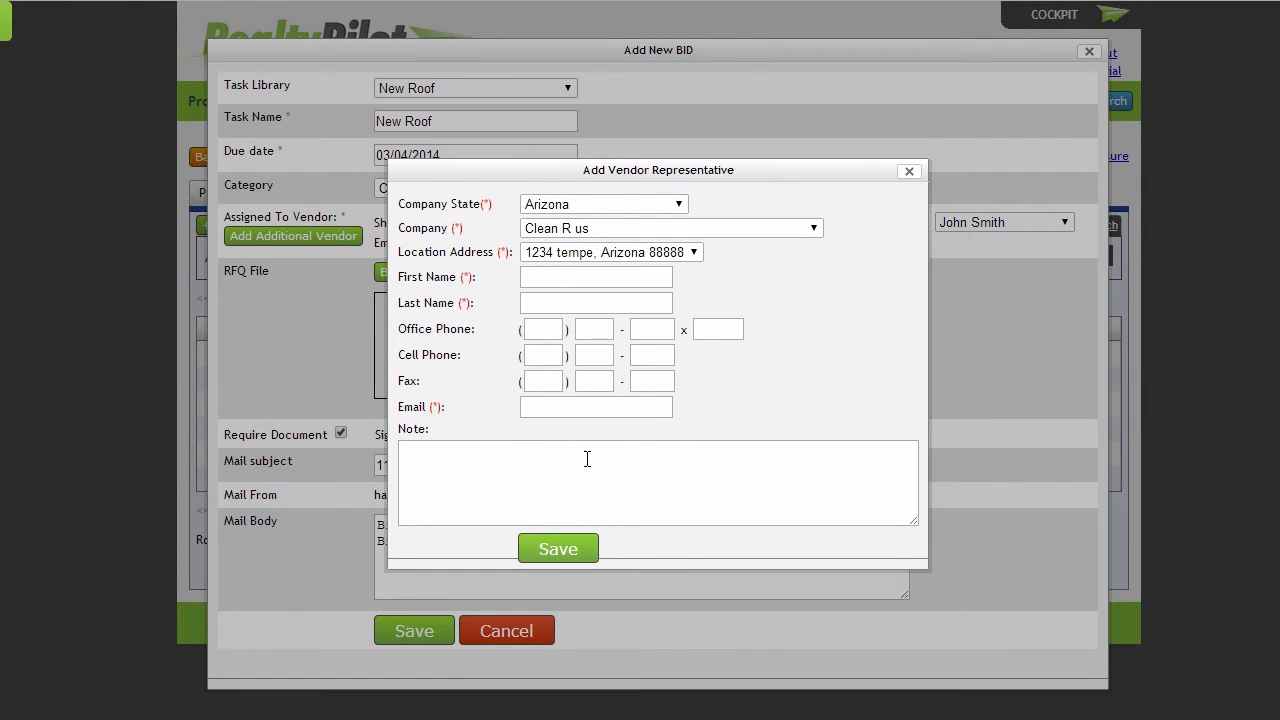
pyautogui.click(562, 552)
pyautogui.click(1005, 224)
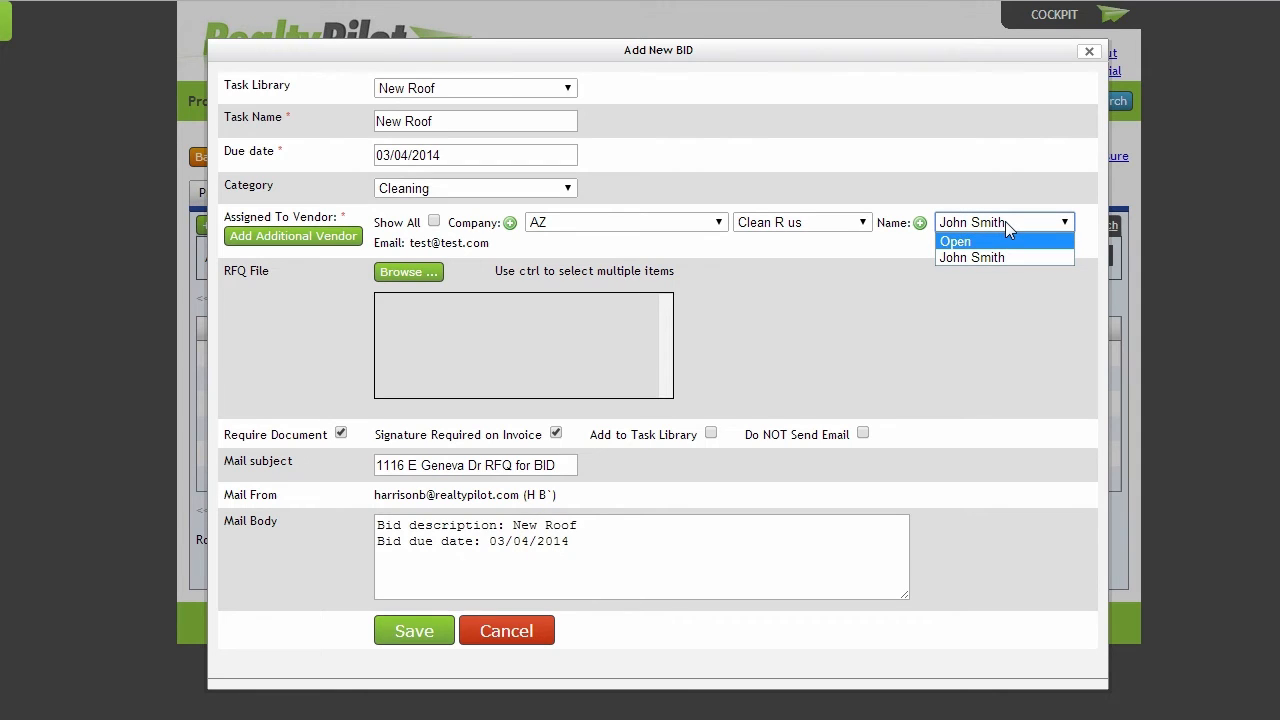
pyautogui.click(1005, 221)
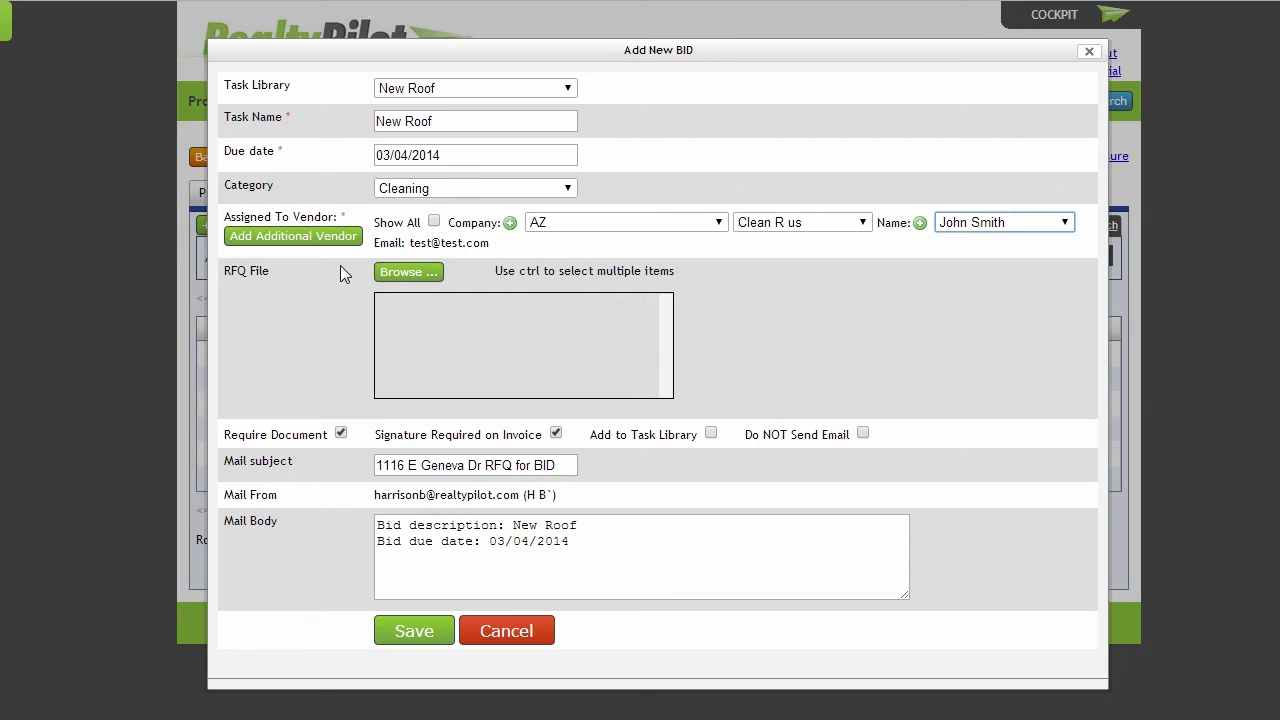
# Add an additional vendor row to the bid, view its company choices, and remove the row
pyautogui.click(304, 238)
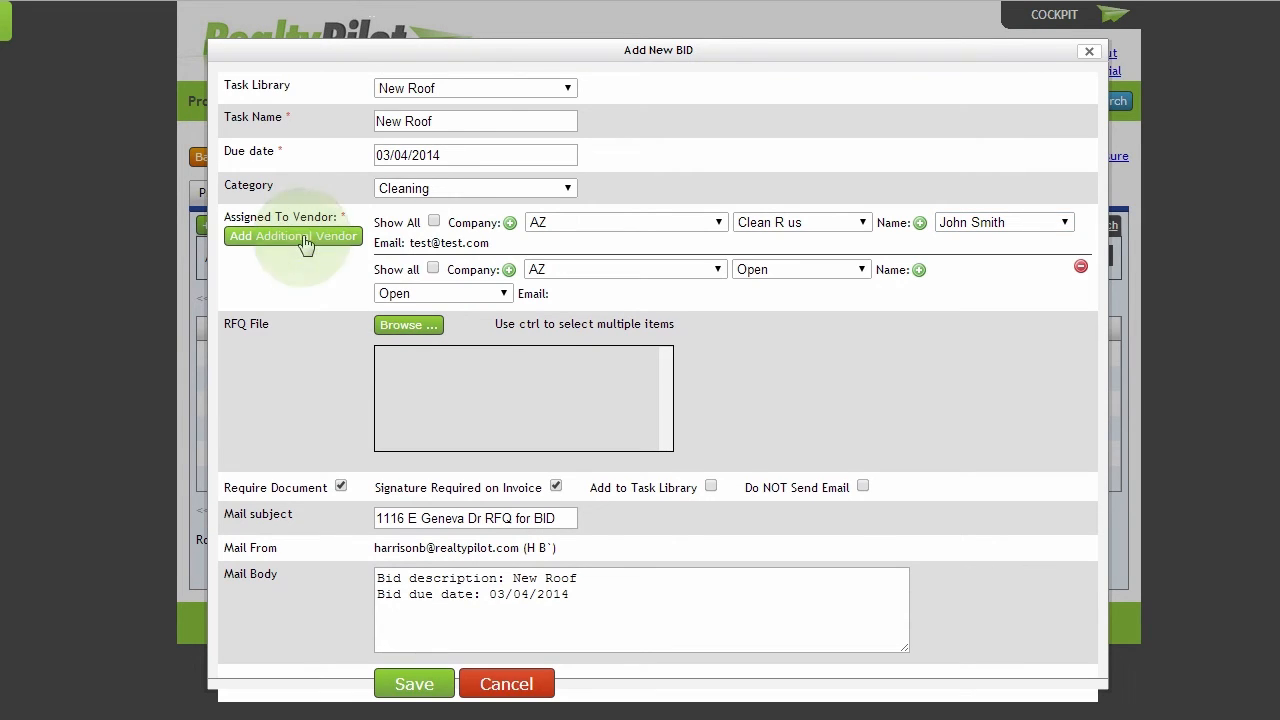
pyautogui.click(563, 279)
pyautogui.click(574, 277)
pyautogui.click(784, 276)
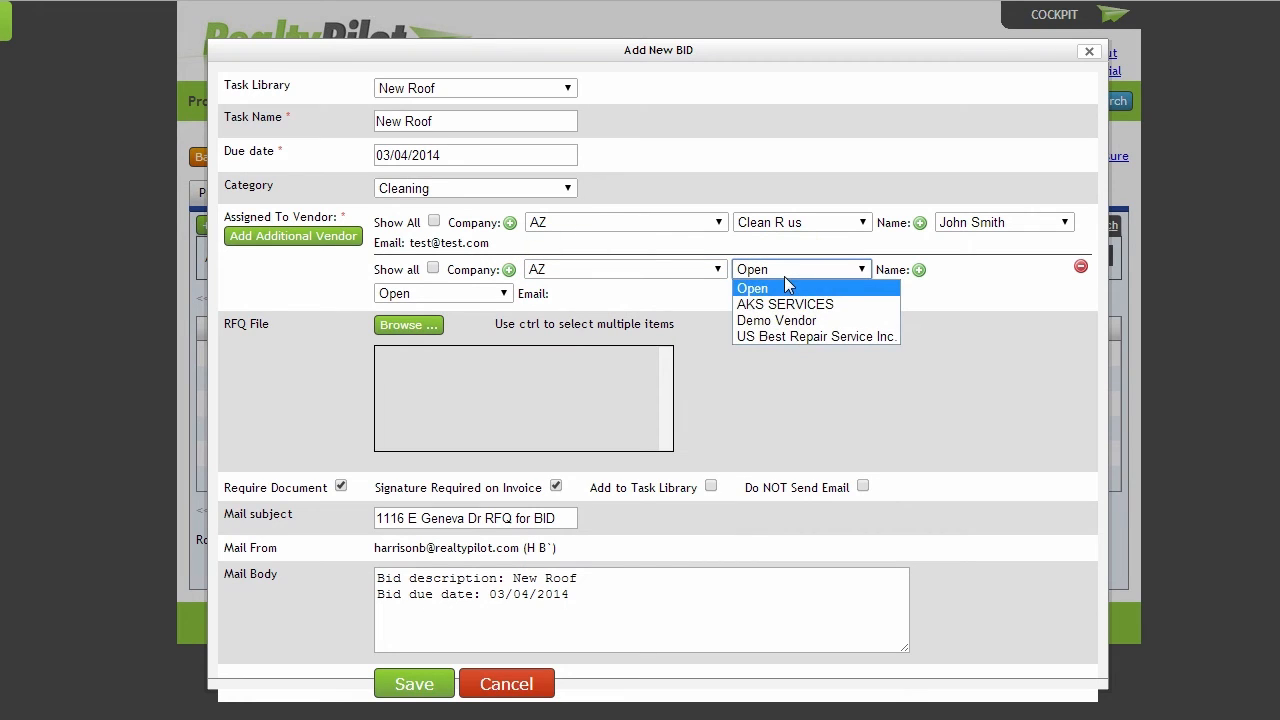
pyautogui.click(785, 278)
pyautogui.click(1081, 268)
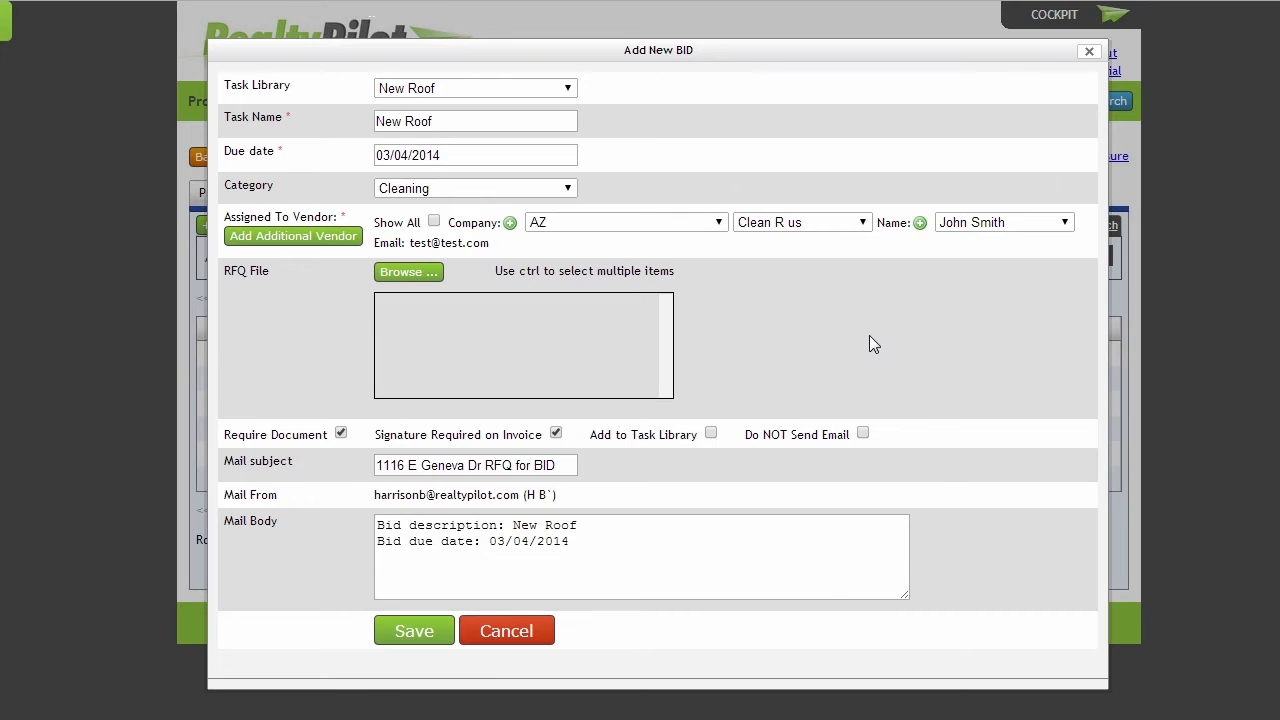
# Review the bid's RFQ file option, mail subject and mail body, and save the bid task
pyautogui.click(401, 279)
pyautogui.moveTo(562, 465); pyautogui.dragTo(298, 457)
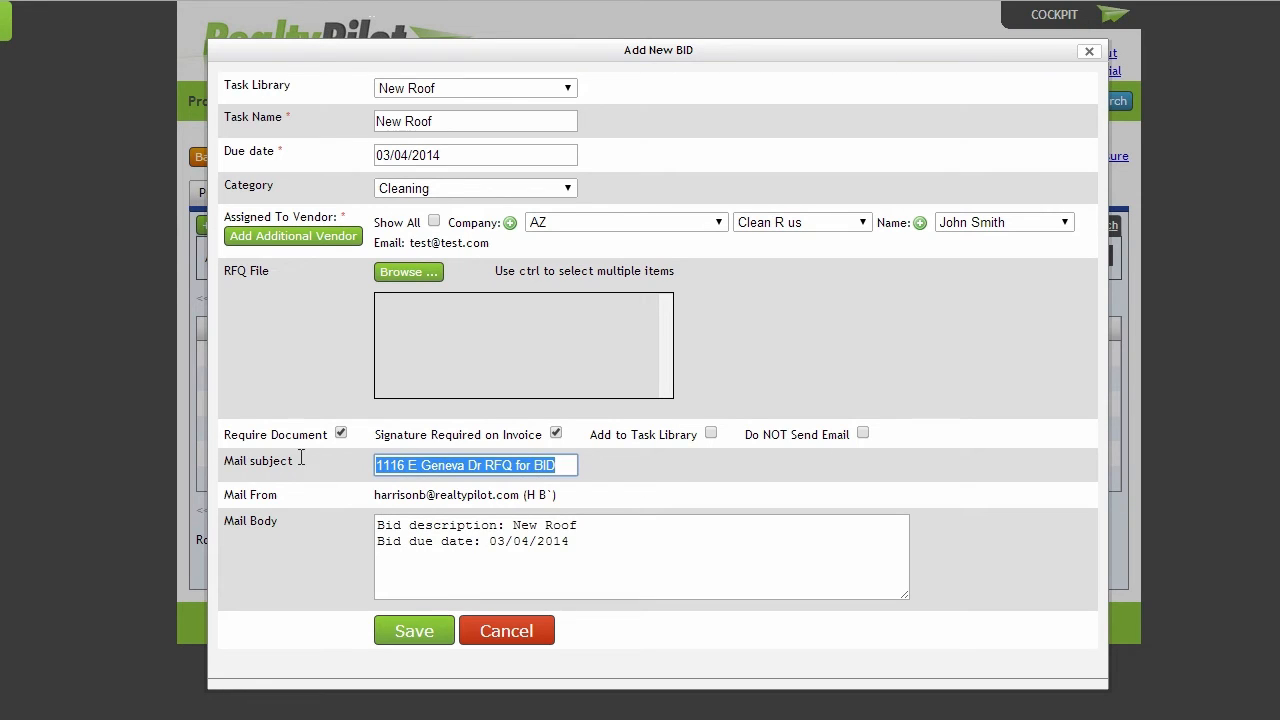
pyautogui.click(330, 497)
pyautogui.moveTo(377, 525); pyautogui.dragTo(725, 567)
pyautogui.click(340, 558)
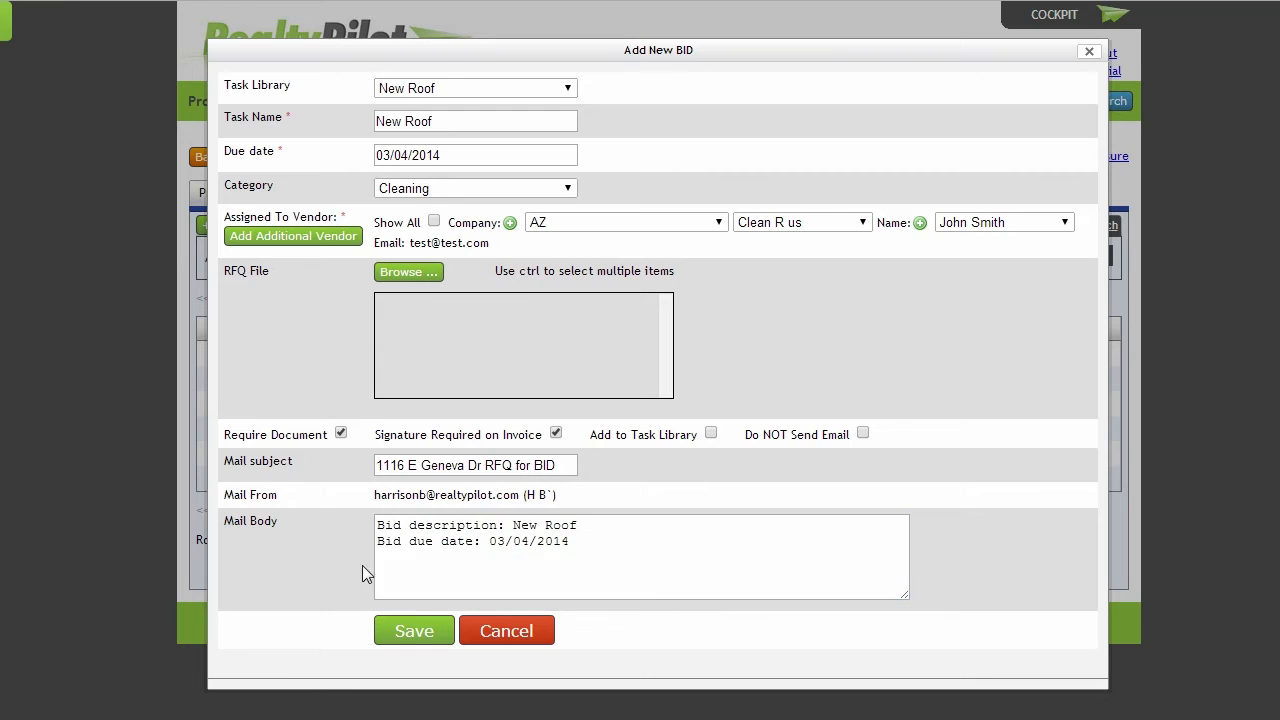
pyautogui.click(411, 632)
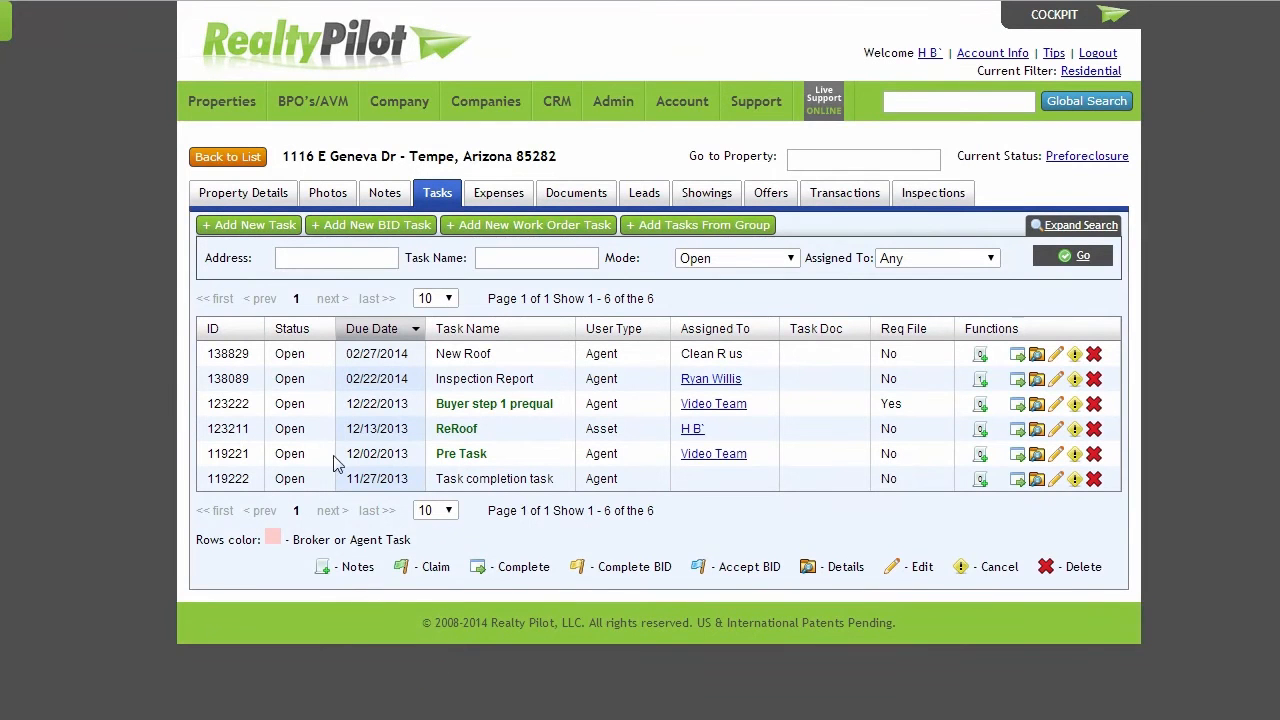
# Start a new work order task from the New Roof library entry and set its initial price to 200
pyautogui.click(514, 232)
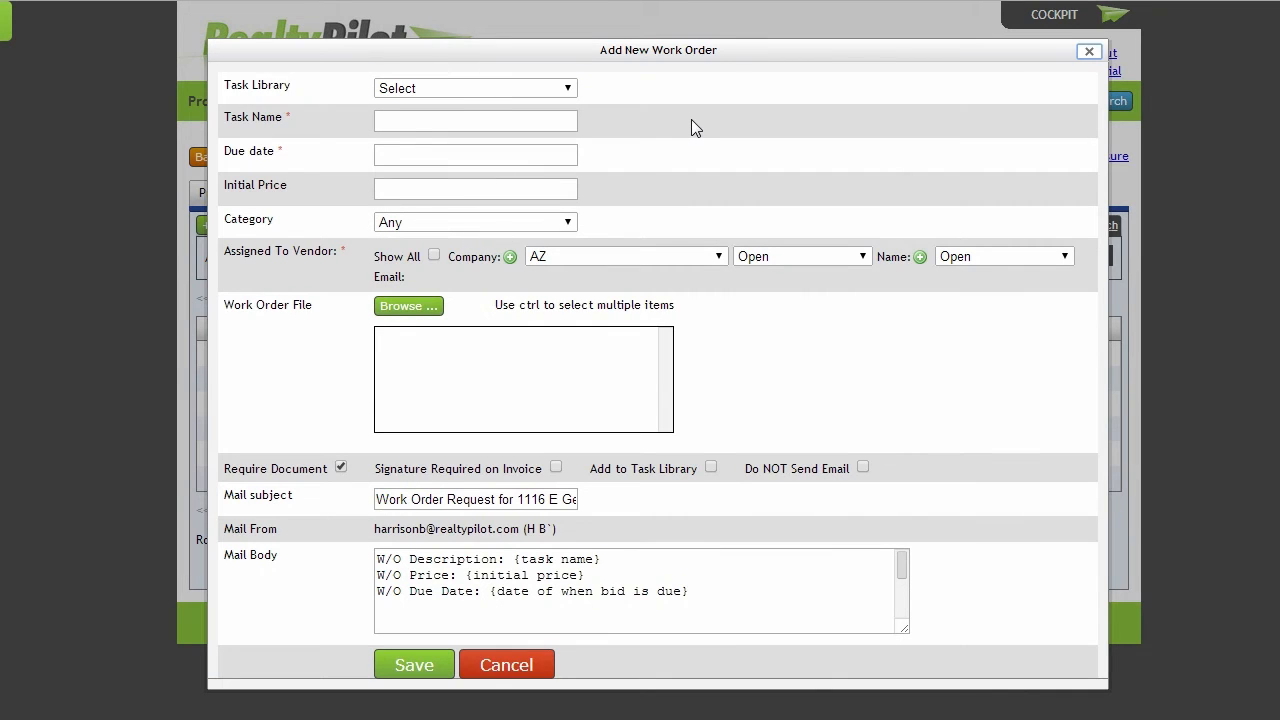
pyautogui.click(491, 88)
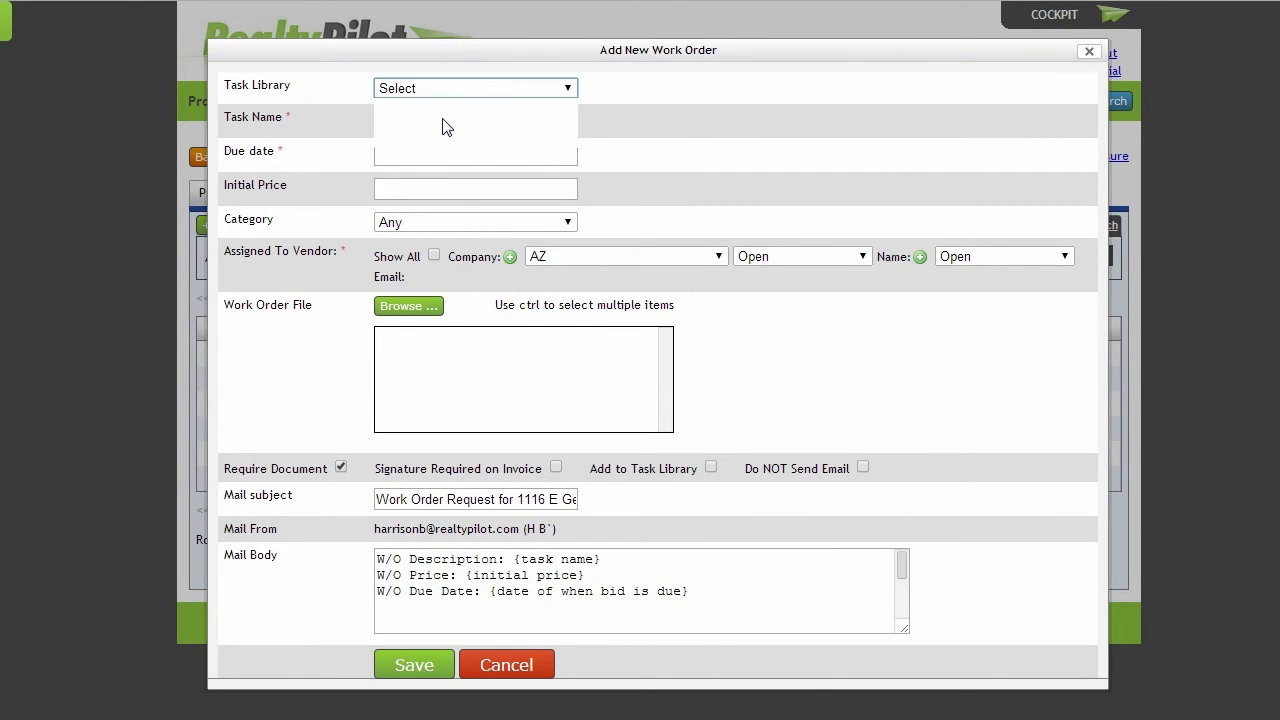
pyautogui.click(446, 126)
pyautogui.click(442, 187)
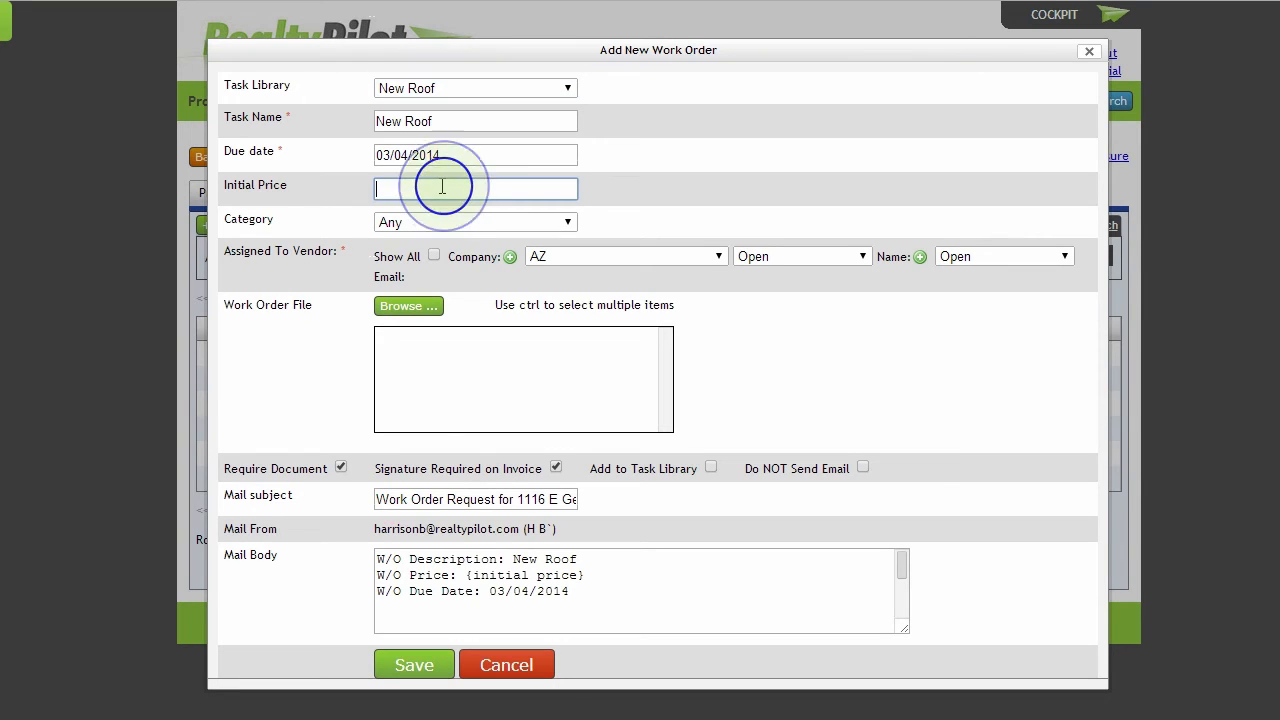
pyautogui.write('200')
pyautogui.press('Tab')
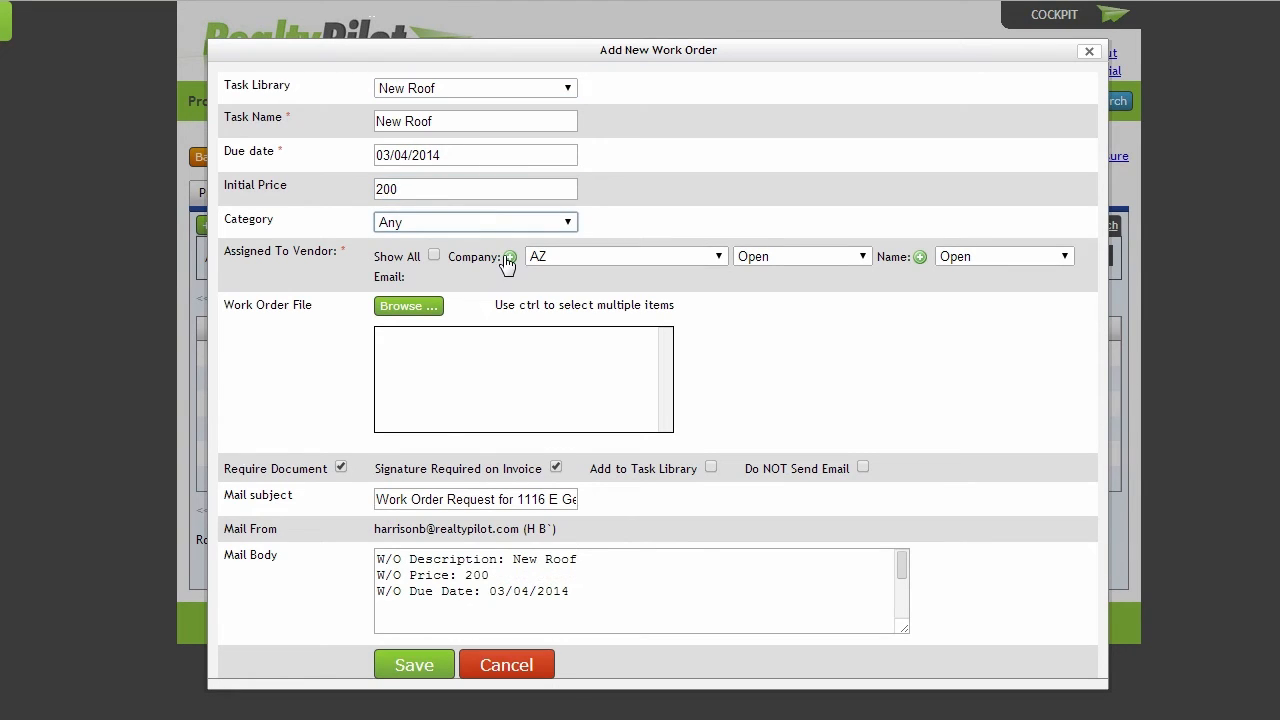
# Review the vendor company and document requirement of the New Roof work order, and save the work order task
pyautogui.click(572, 256)
pyautogui.click(341, 468)
pyautogui.click(418, 667)
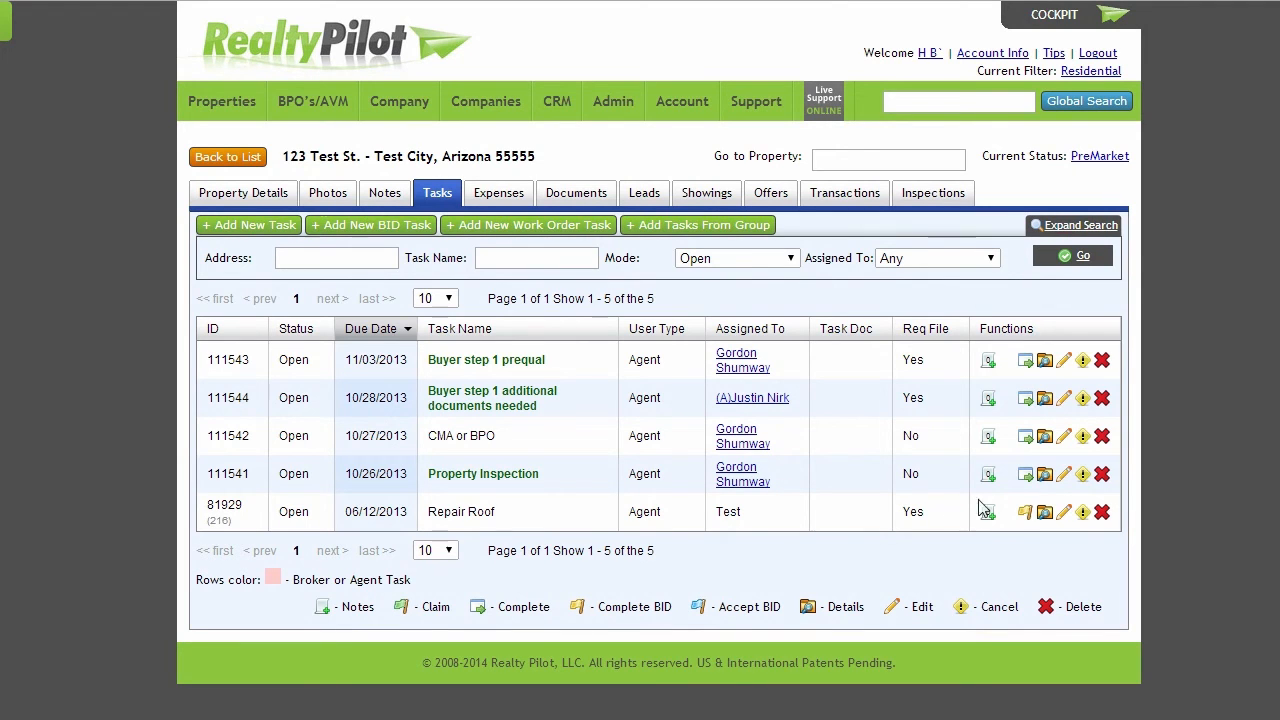
# Open the bid completion form for the Repair Roof task and review its bid amount, bid file, completion date and note fields
pyautogui.click(1024, 513)
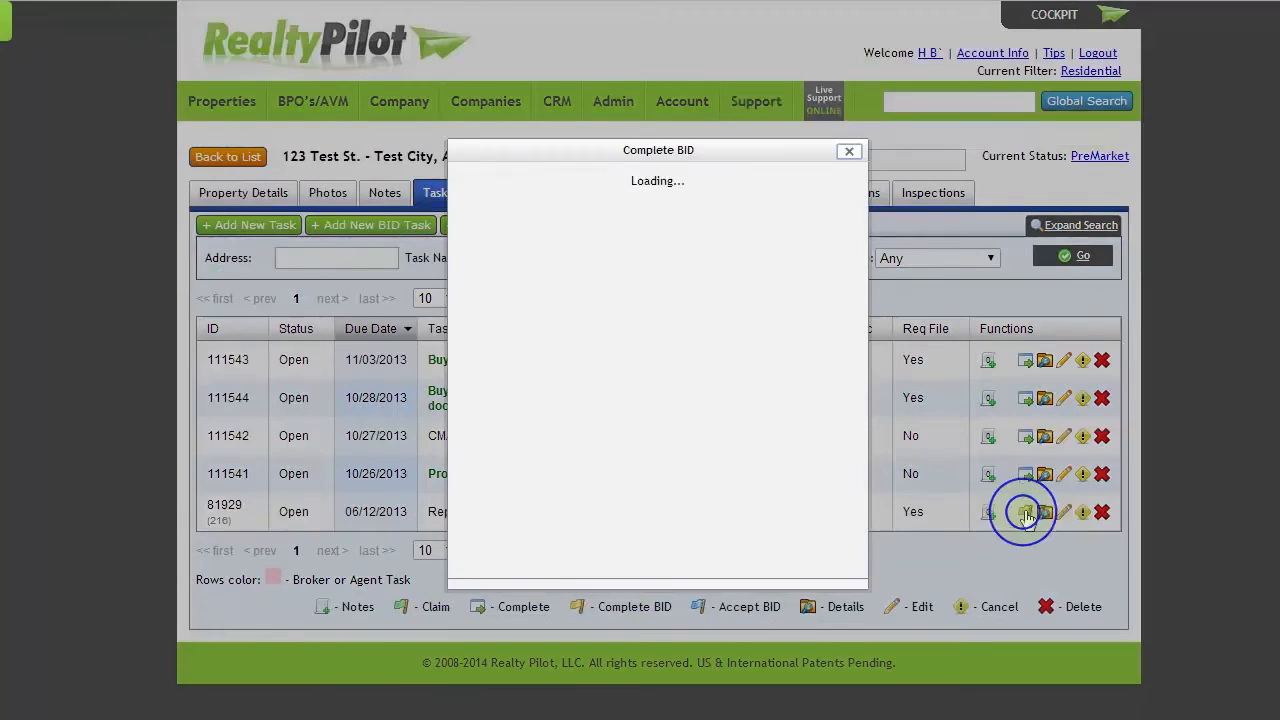
pyautogui.doubleClick(643, 212)
pyautogui.click(534, 297)
pyautogui.click(643, 412)
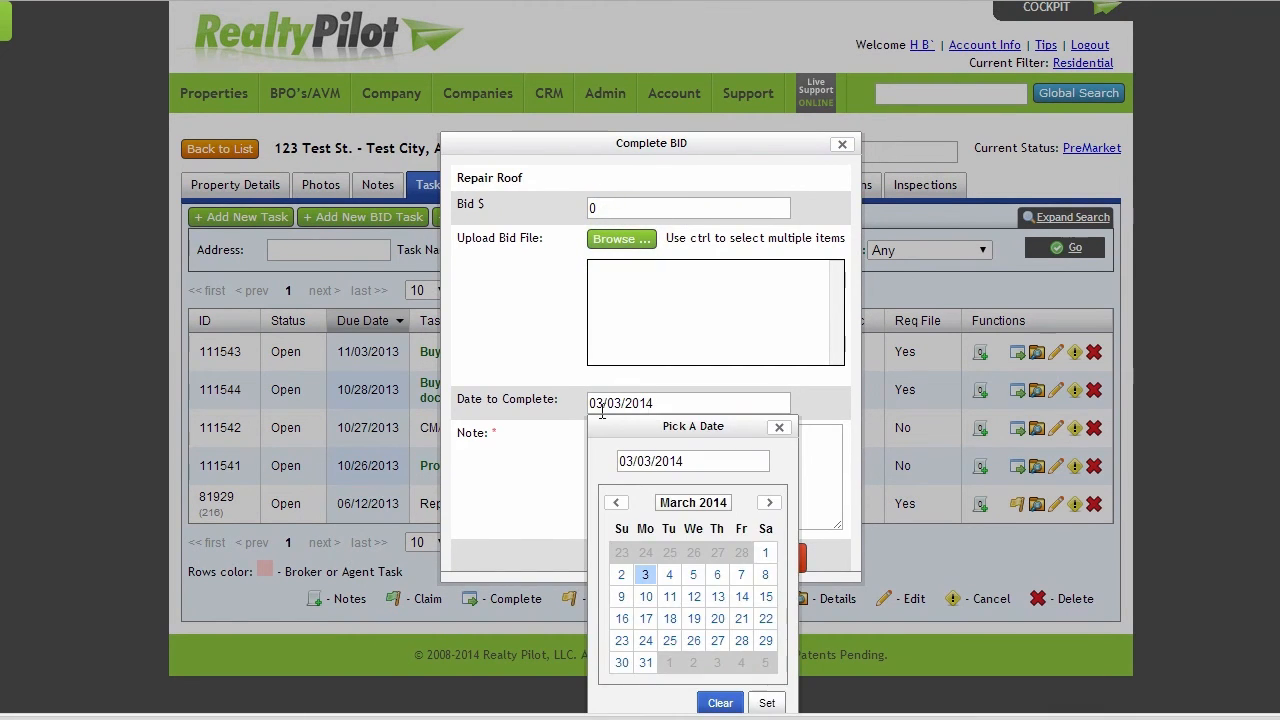
pyautogui.click(600, 457)
pyautogui.click(632, 566)
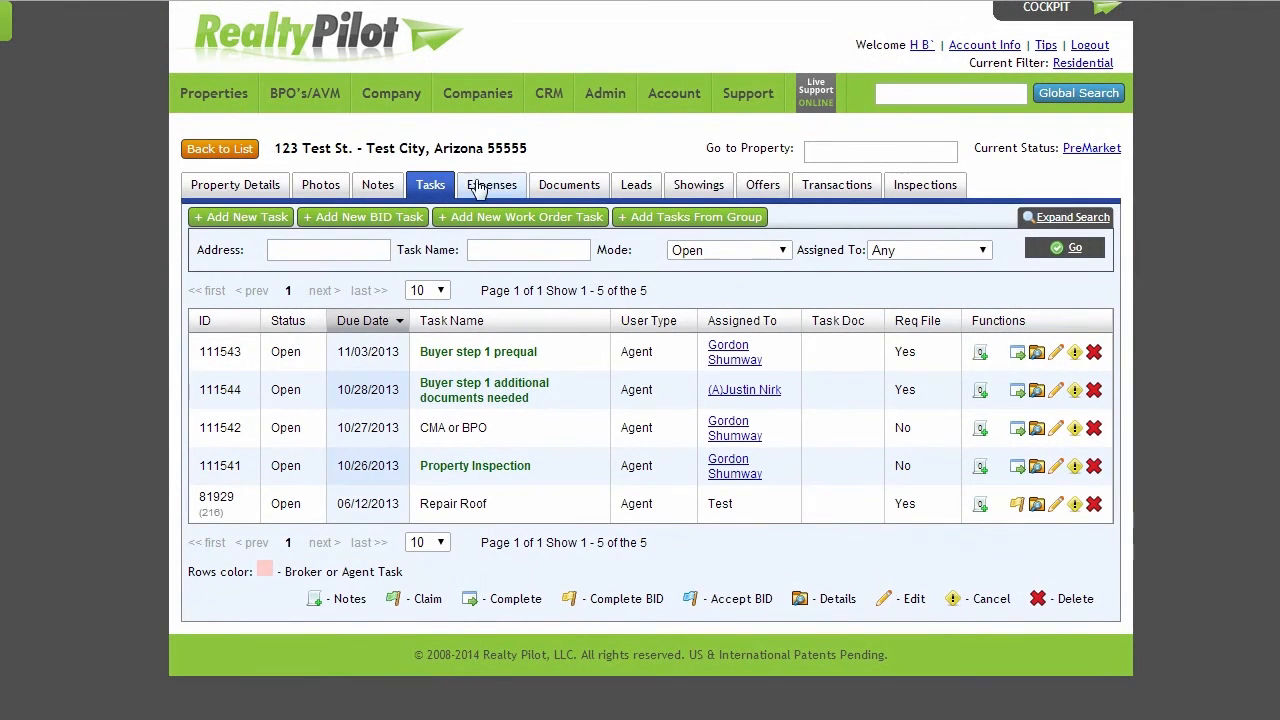
pyautogui.click(479, 188)
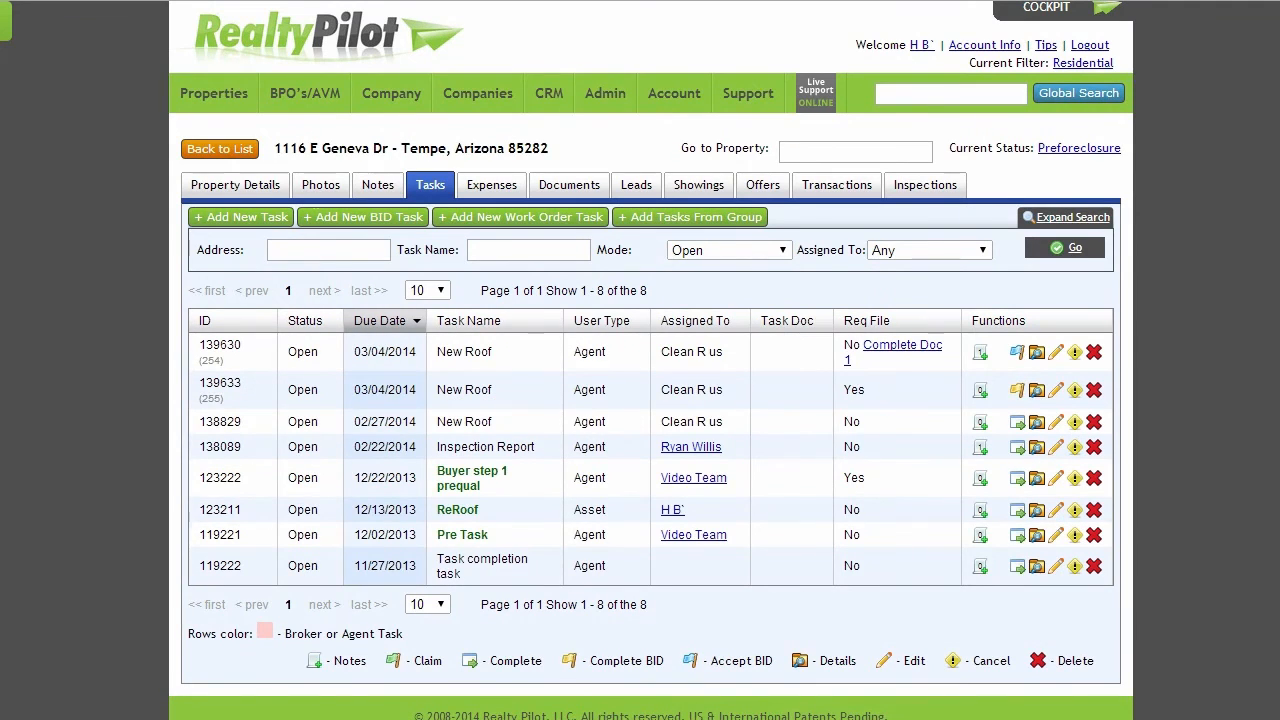
# Start accepting the New Roof bid at 300 and attach test documents.xlsx as its work order file
pyautogui.click(1017, 354)
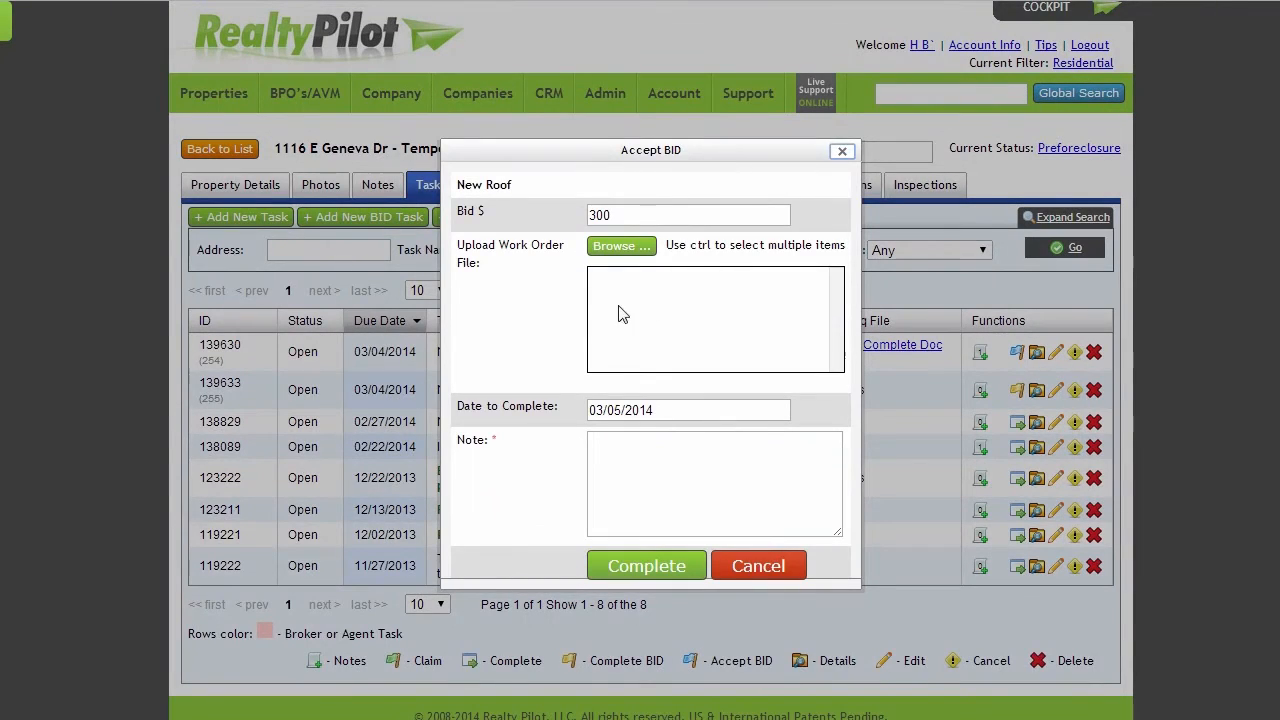
pyautogui.click(643, 216)
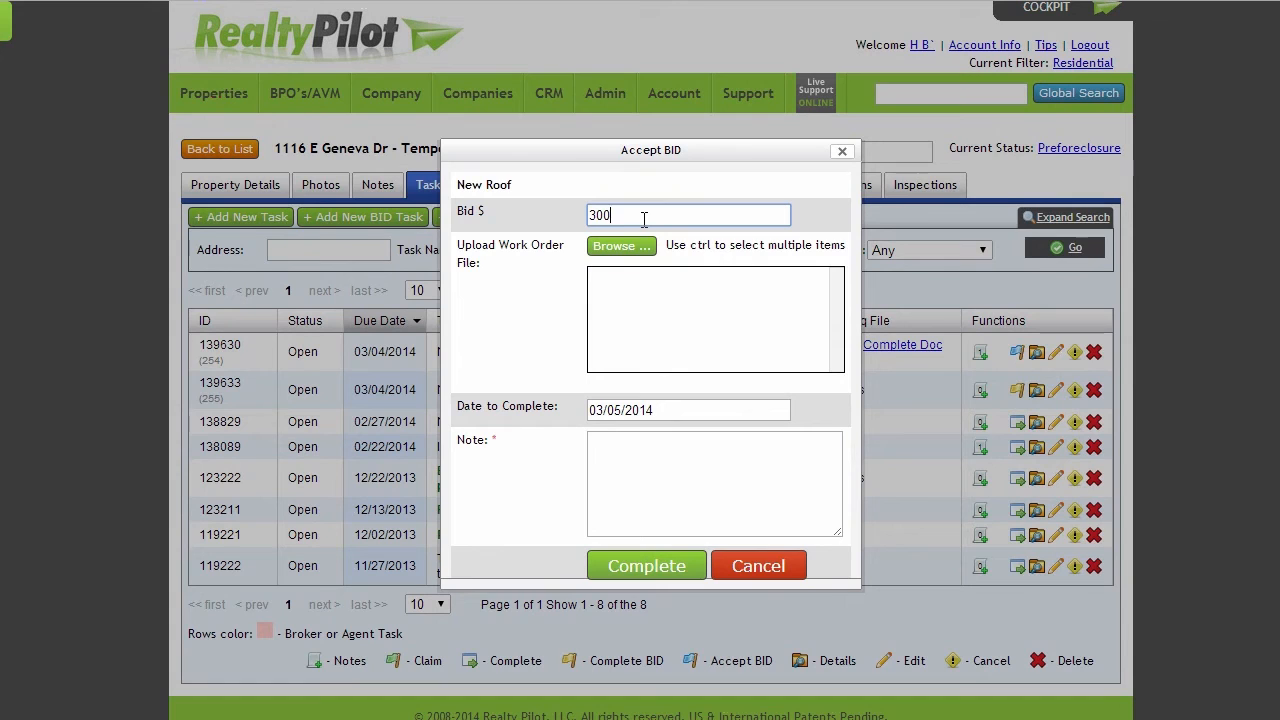
pyautogui.click(622, 246)
pyautogui.click(195, 40)
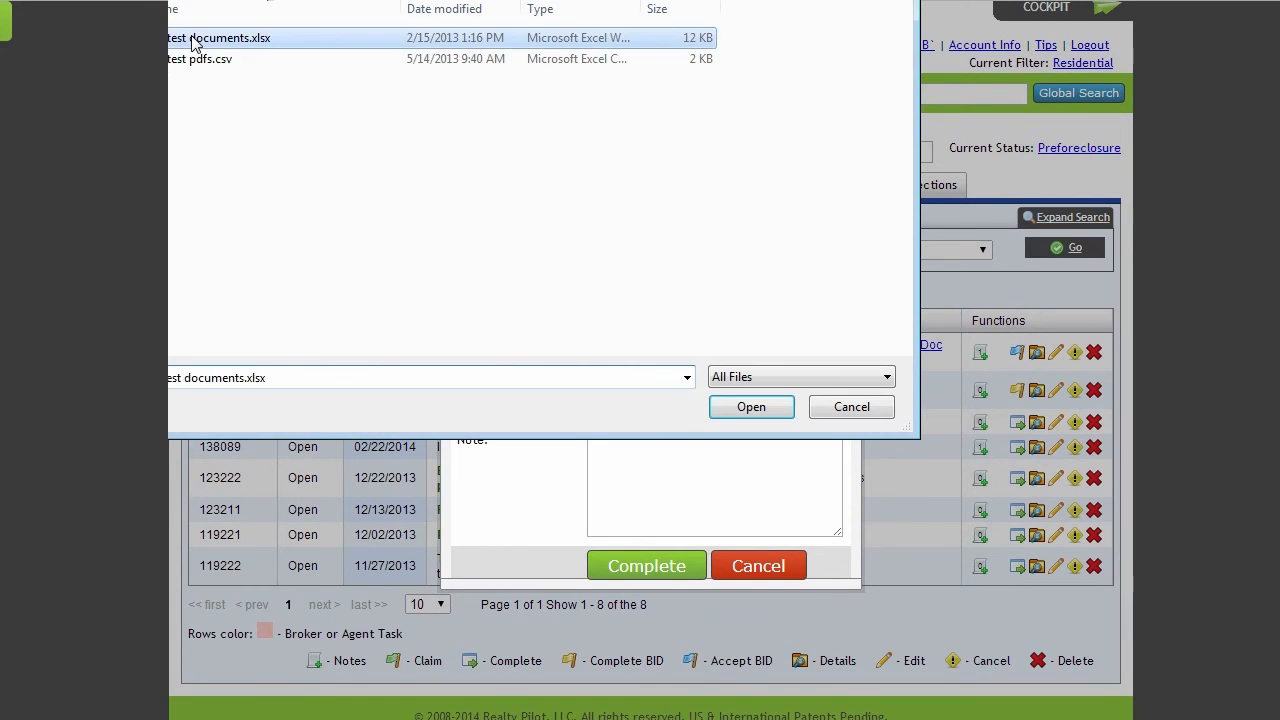
pyautogui.doubleClick(195, 40)
# Keep 03/05/2014 as the completion date, enter the note "test", complete the bid acceptance, and leave the resulting work order form
pyautogui.click(648, 408)
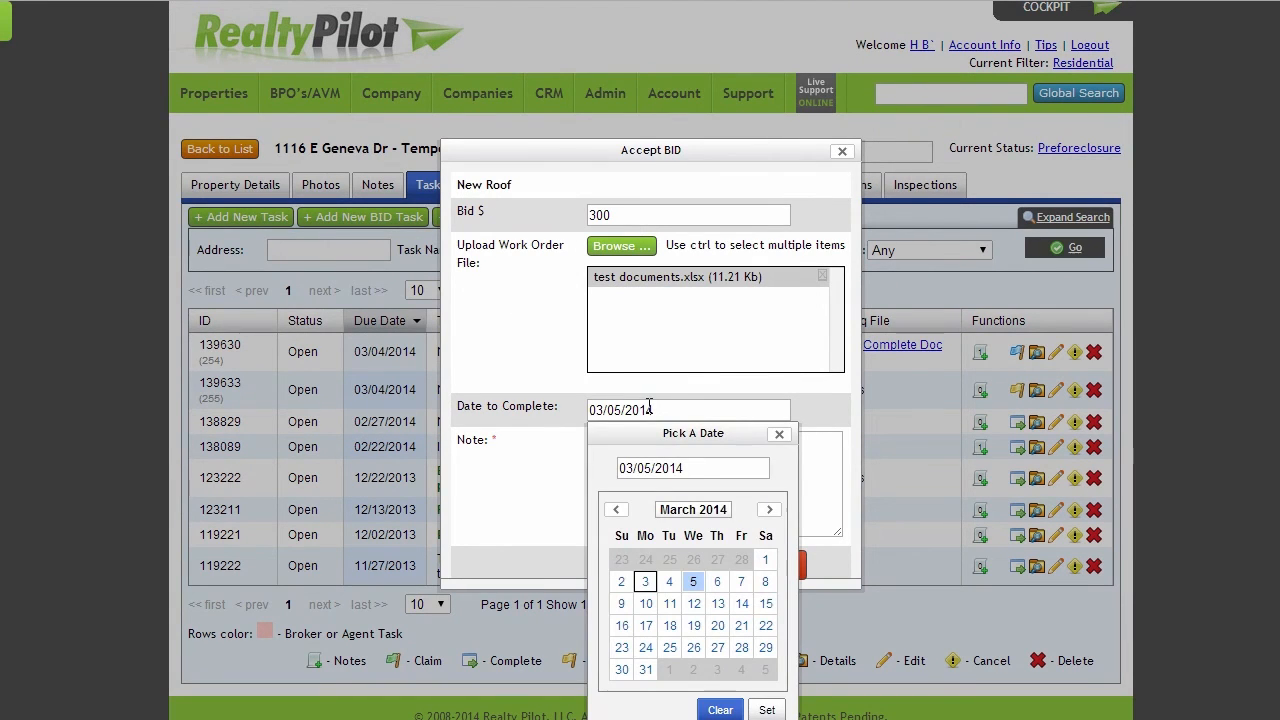
pyautogui.click(779, 435)
pyautogui.click(680, 449)
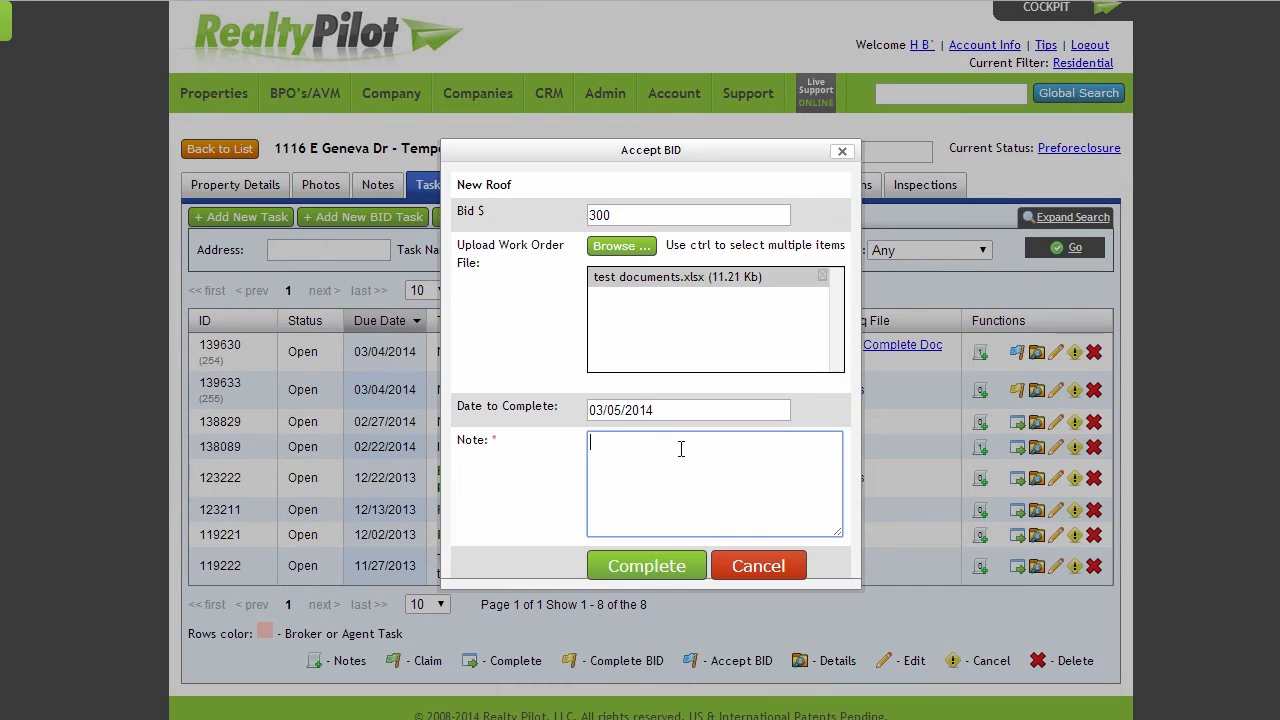
pyautogui.write('test')
pyautogui.click(668, 568)
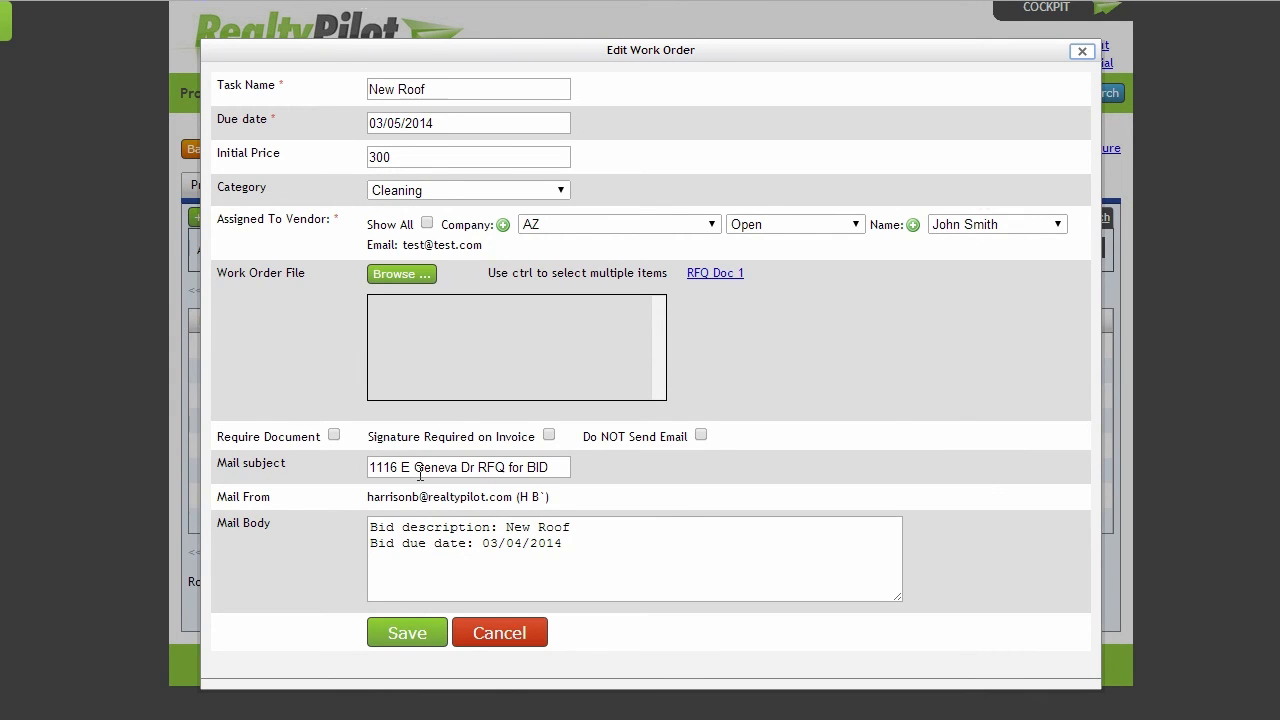
pyautogui.click(405, 636)
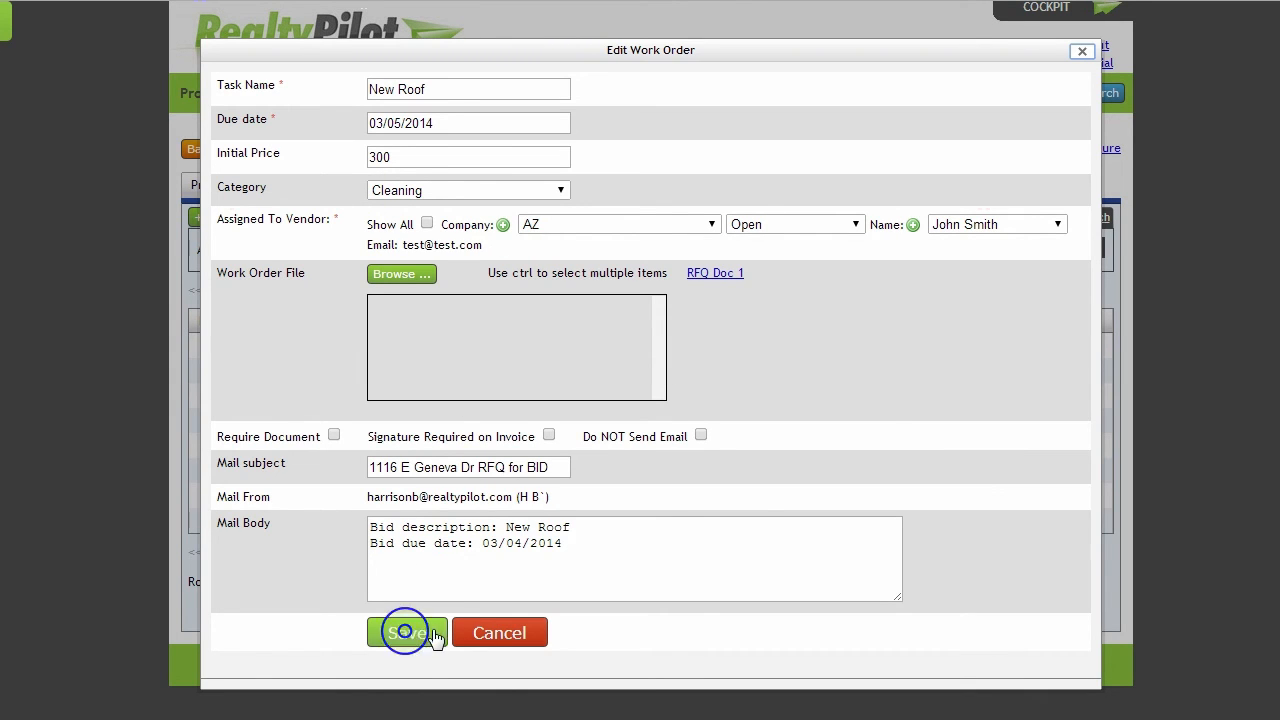
pyautogui.click(510, 634)
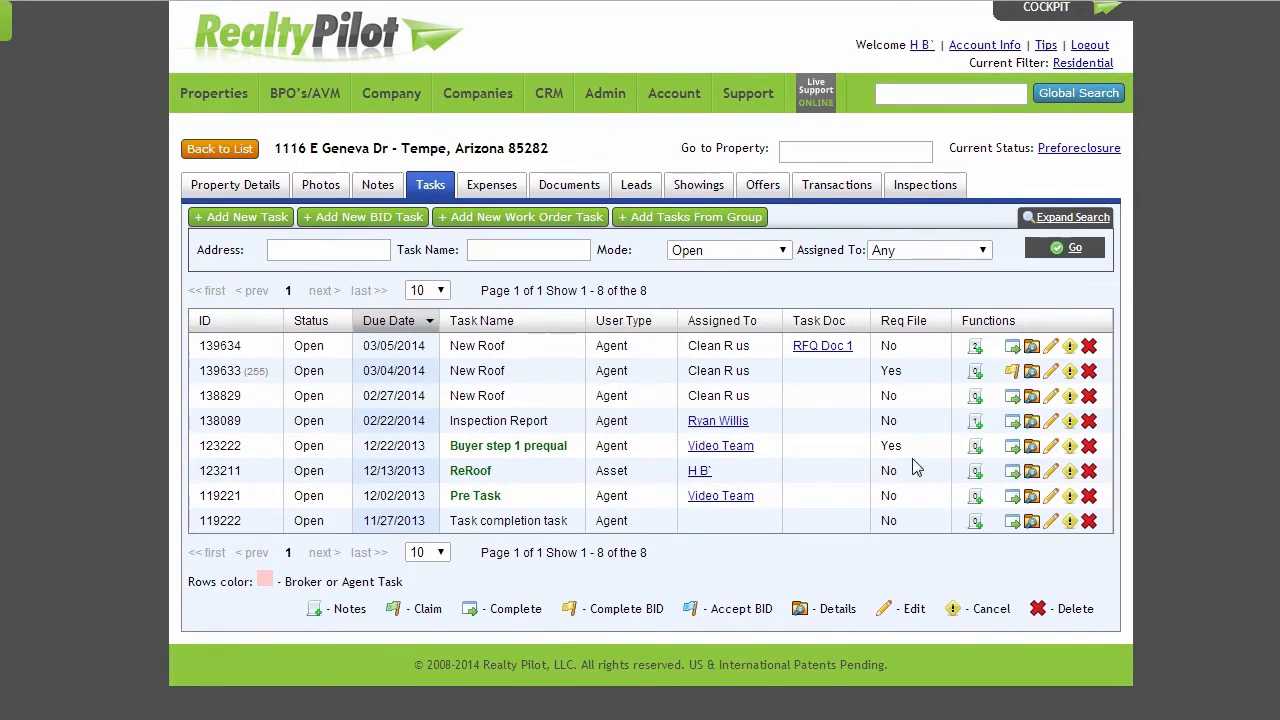
# Open the completion form for the New Roof work order due 03/05/2014, enter the note "test", and cancel the form
pyautogui.click(1013, 347)
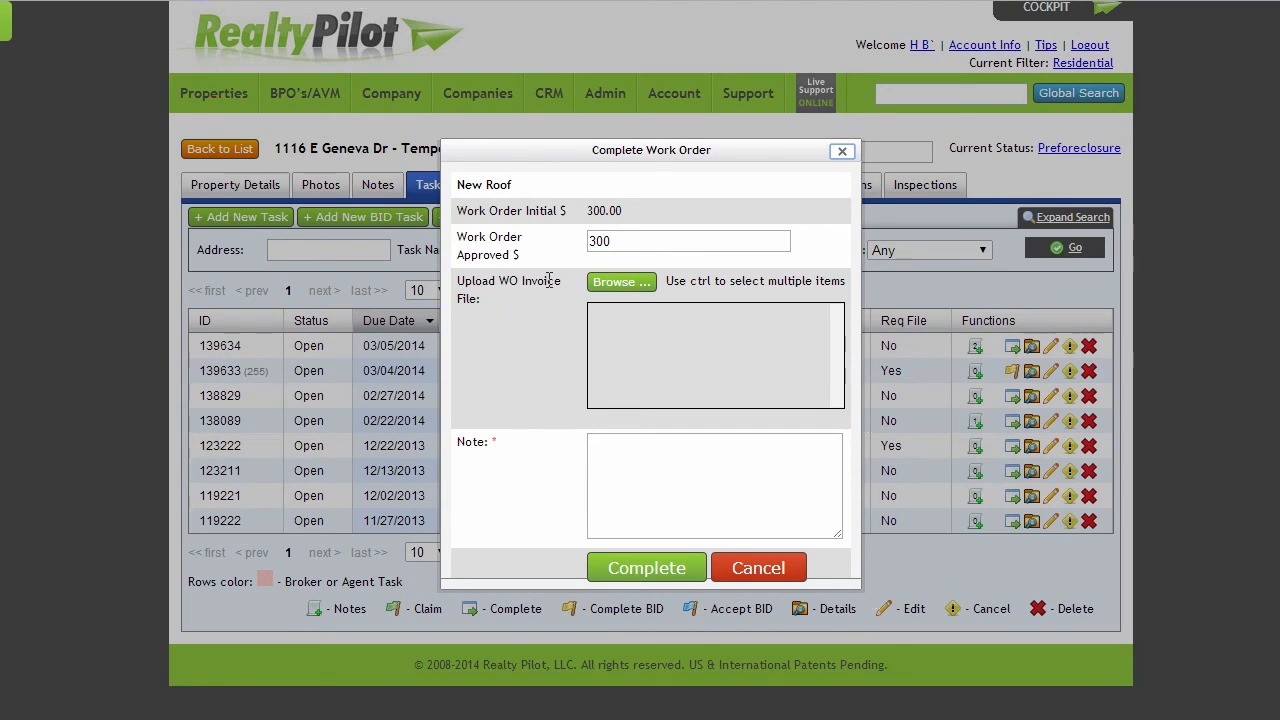
pyautogui.doubleClick(650, 239)
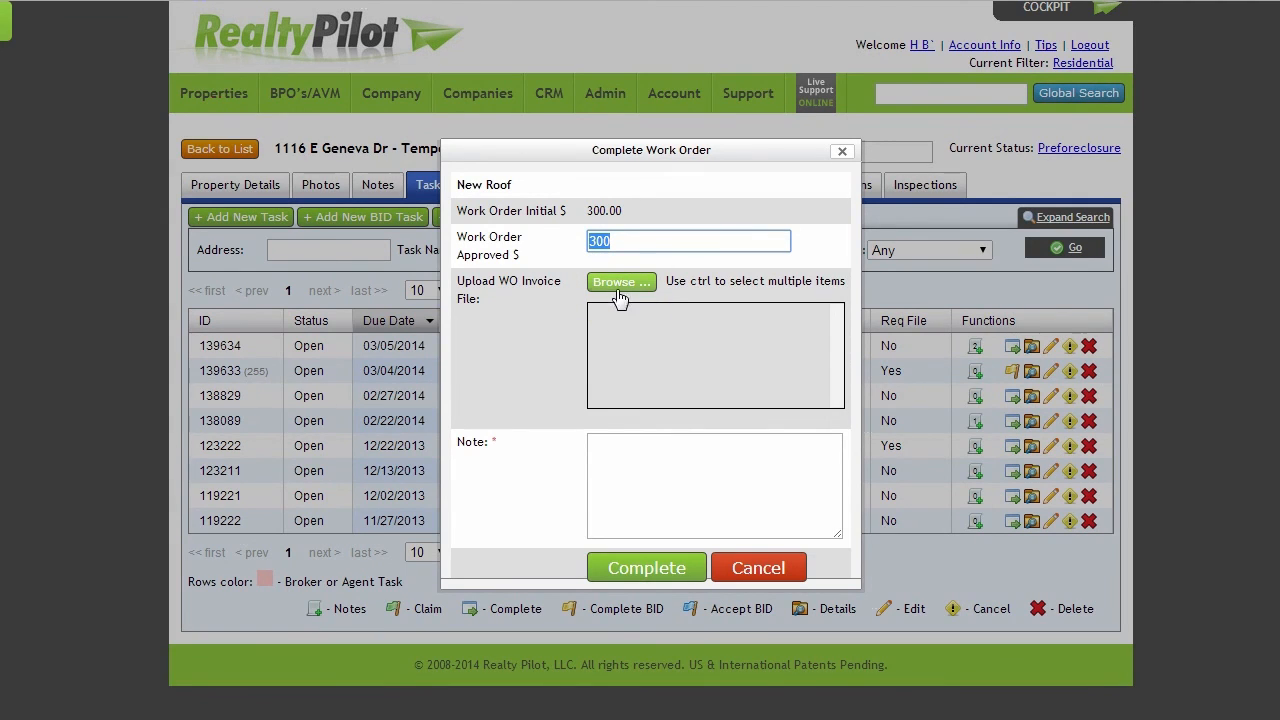
pyautogui.click(617, 457)
pyautogui.write('test')
pyautogui.click(647, 570)
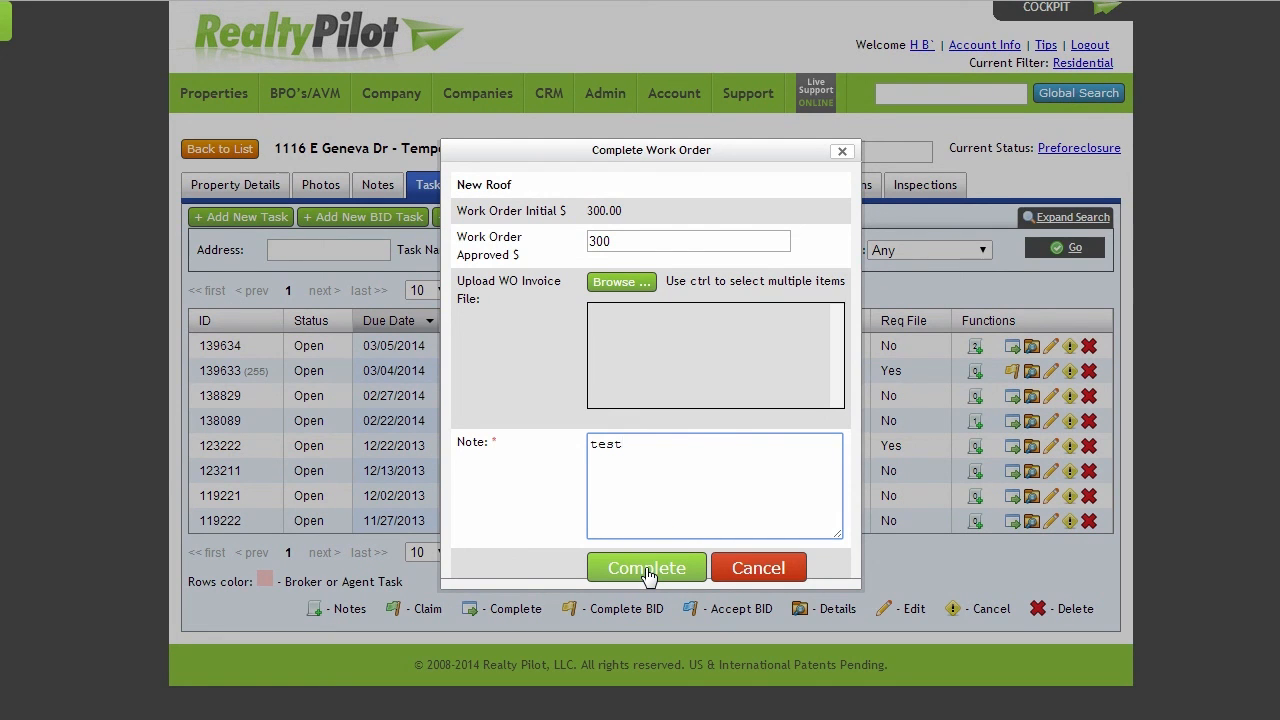
pyautogui.click(760, 567)
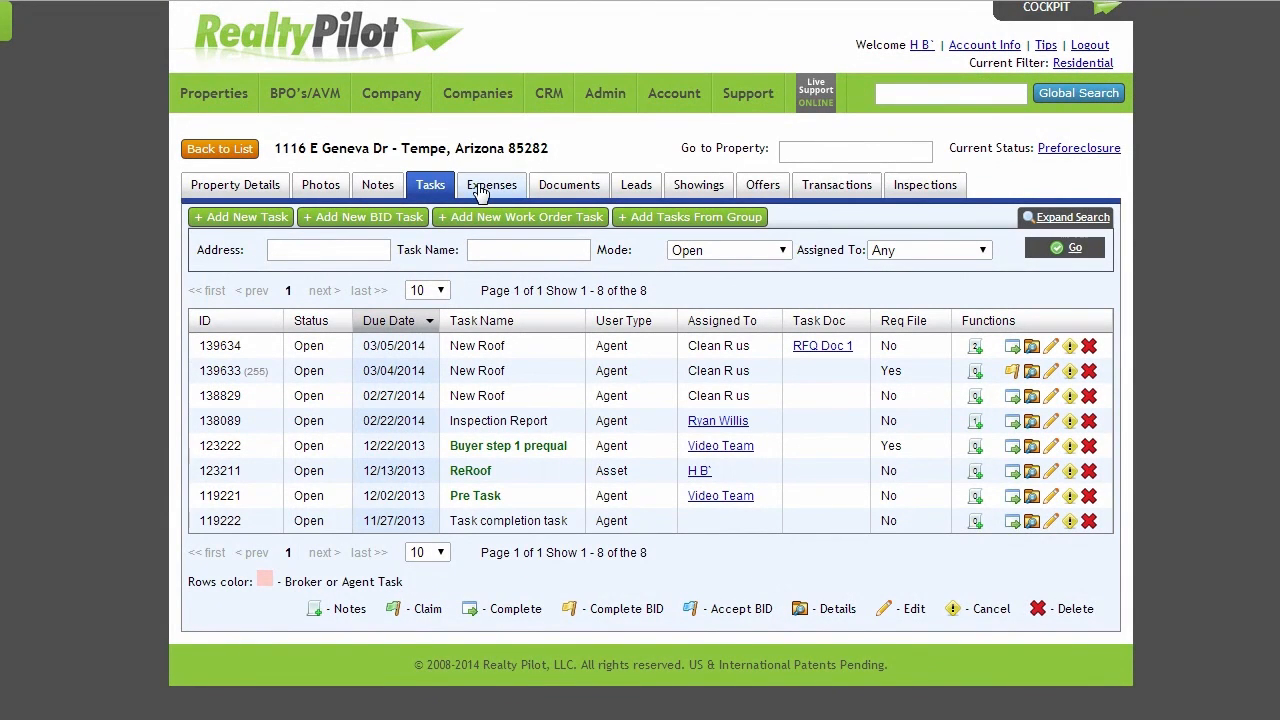